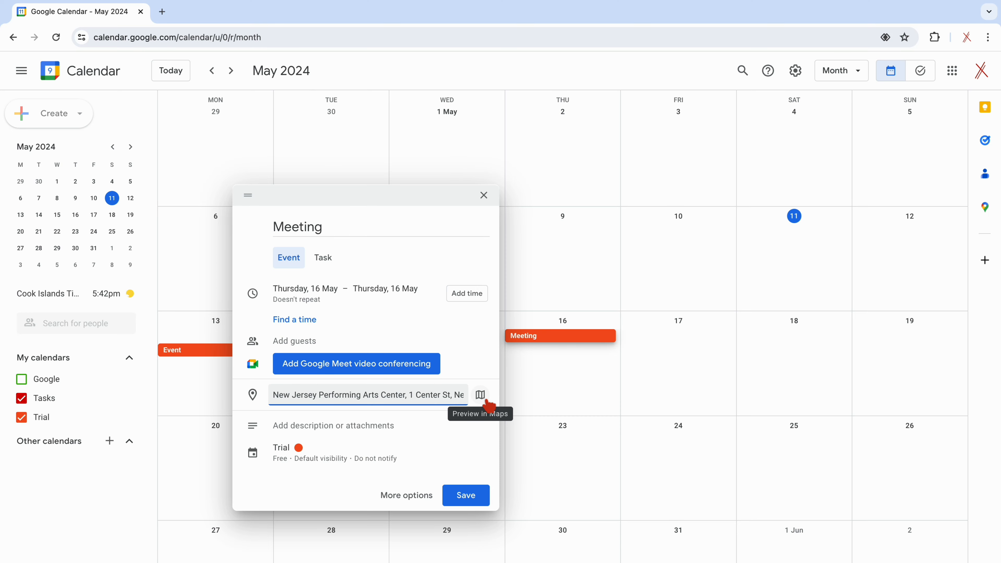
- Preview the Meeting event's New Jersey Performing Arts Center location on the map, examine its surroundings up close and close the preview
click(488, 402)
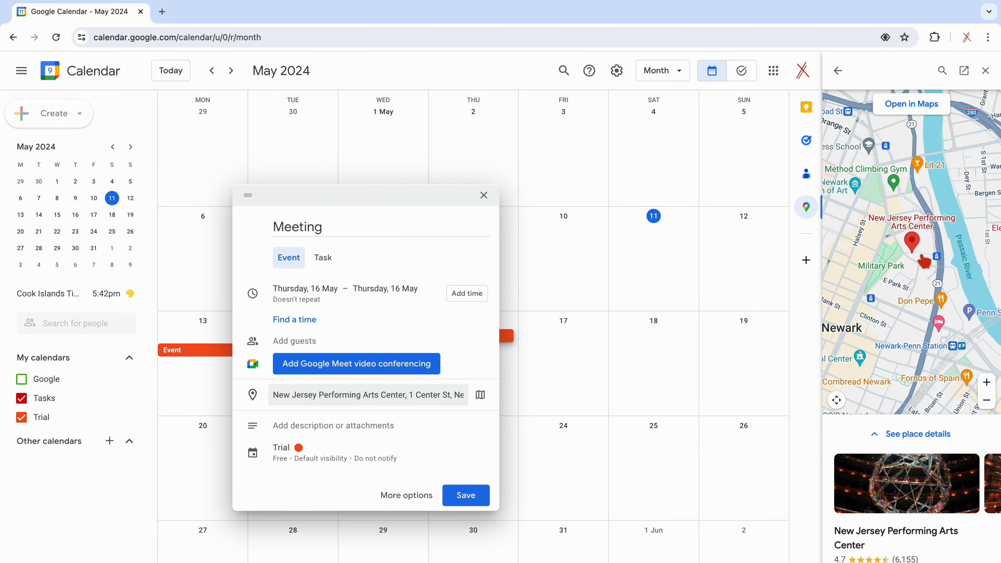
mouse_move(922, 269)
mouse_down()
mouse_move(912, 324)
mouse_move(912, 260)
mouse_move(922, 284)
mouse_move(928, 278)
mouse_up()
click(985, 382)
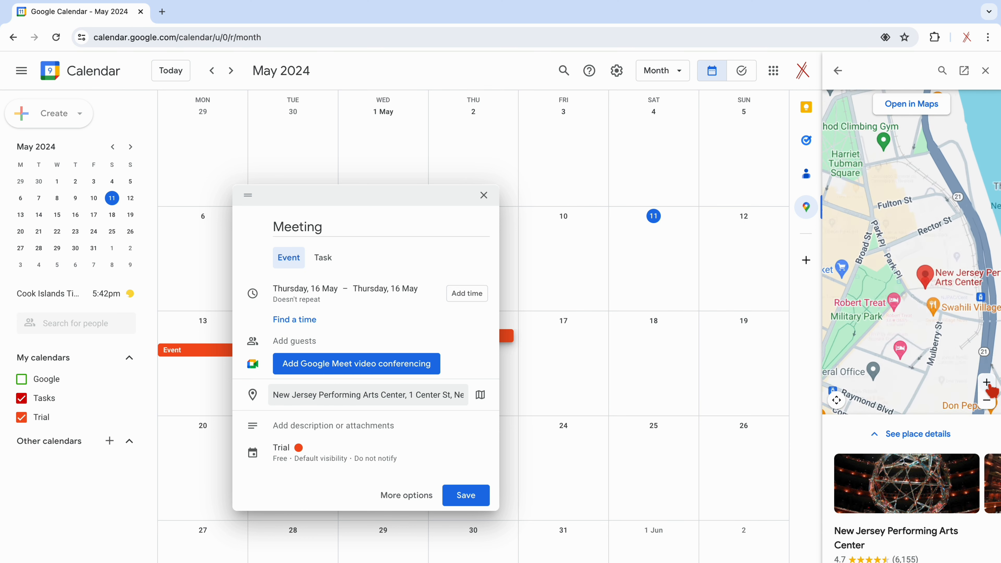
drag(958, 357, 921, 272)
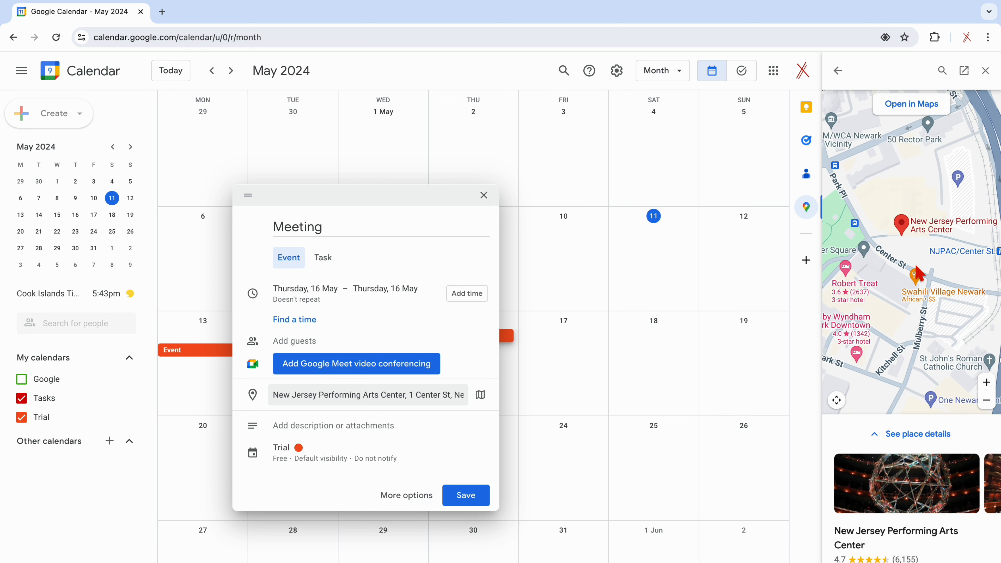
click(987, 73)
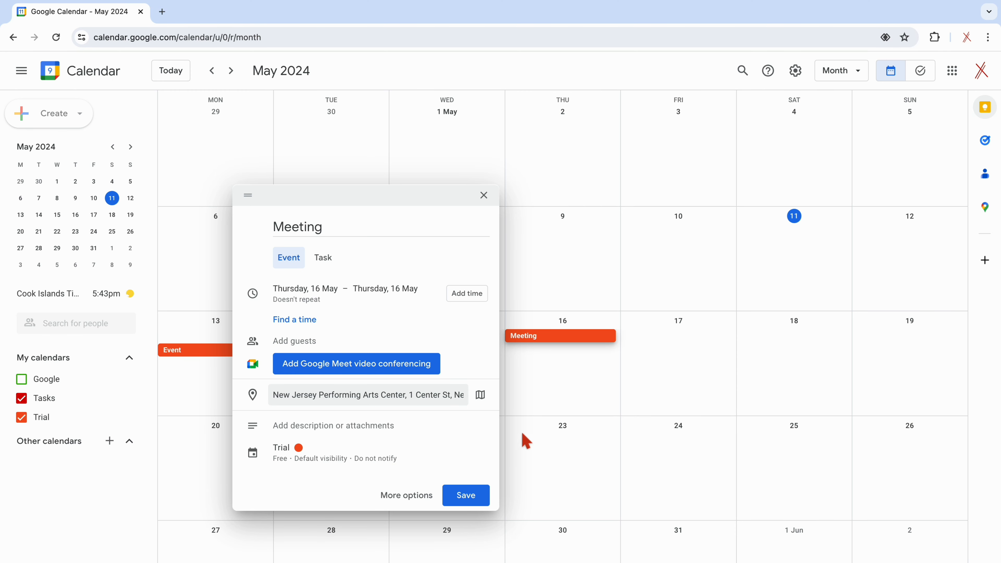
- Save the Meeting event on 16 May and open it from the month grid
click(466, 497)
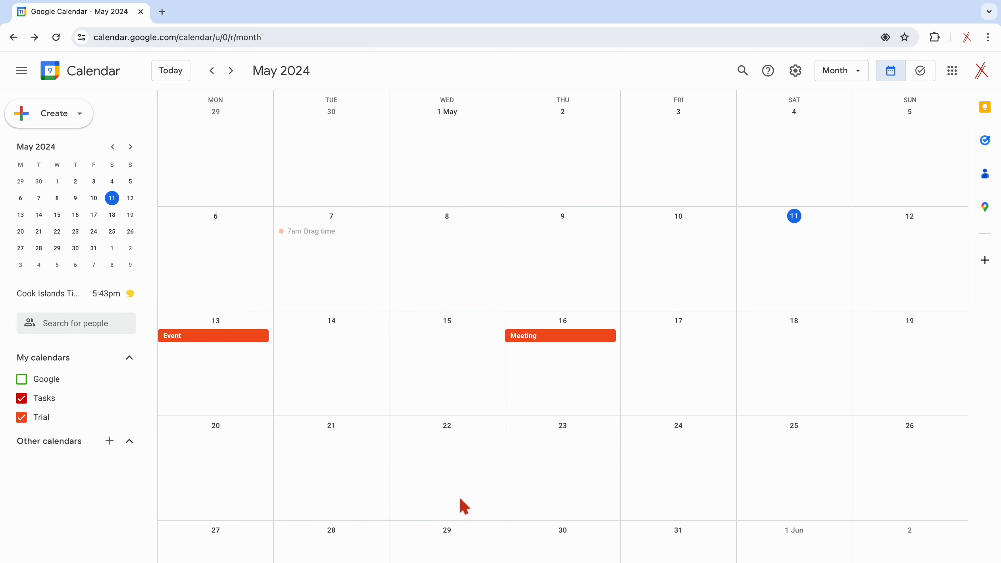
click(548, 346)
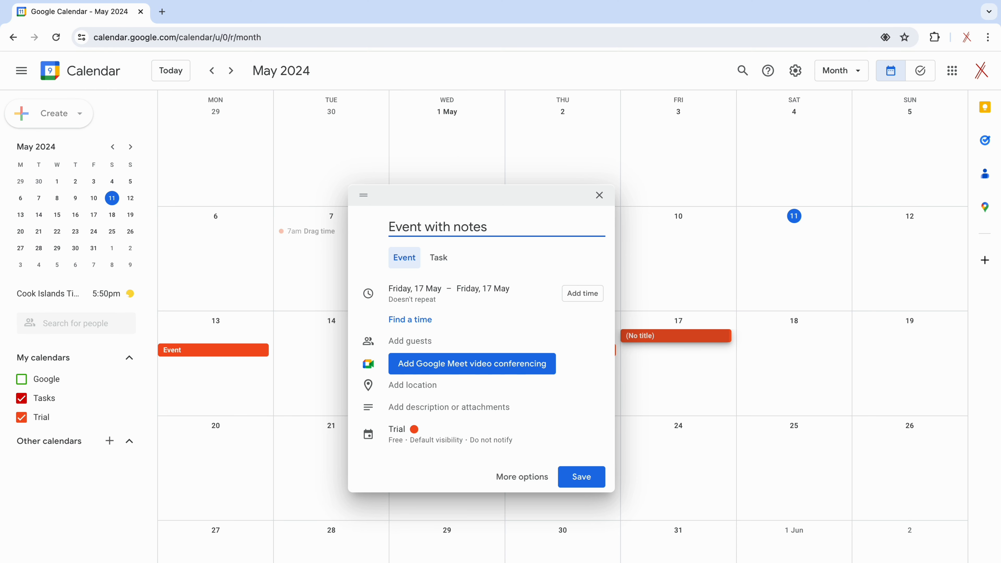
- Fill the description of the 17 May event "Event with notes" with the "Marketing" and "Apple Notes" headings and their paragraphs
click(439, 418)
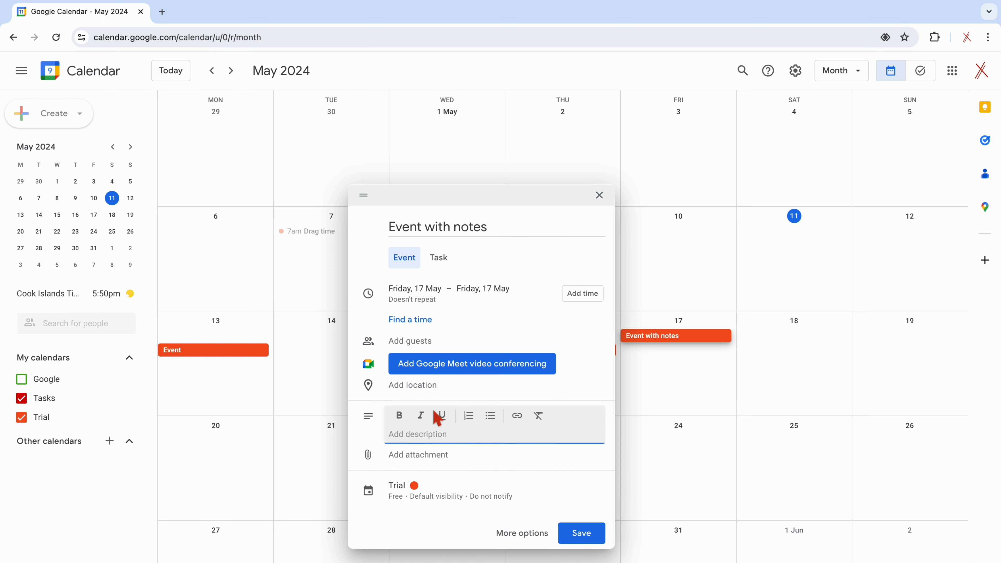
text(Getting the packaging rig)
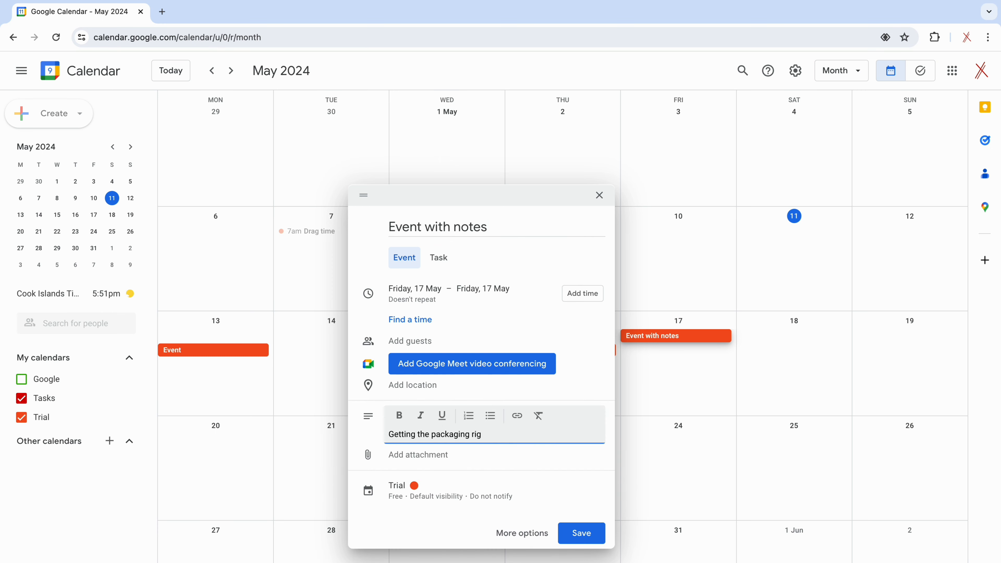
text(ht is just as important as getting)
key(ctrl+a)
text(Marketing  Getting the packaging right is just as important as getting the other parts of the marketing mix right.  Apple Notes  The lasso tool in Apple Notes can now pick up everything on the page. Let’s take a moment to appreciate that. The app still has to work on how it presents the selected sections, though, because it’s a bit confusing.  You can also pick up items separately: handwritten notes, images, or text boxes. For your handwriting, you can straighten it out. It’s been hit-and-miss every time we tried it. Inserting space between items is very easy in Apple Notes. Now that we can select everything on our pages, let’s hope we’ll be able to resize the selections in the future.)
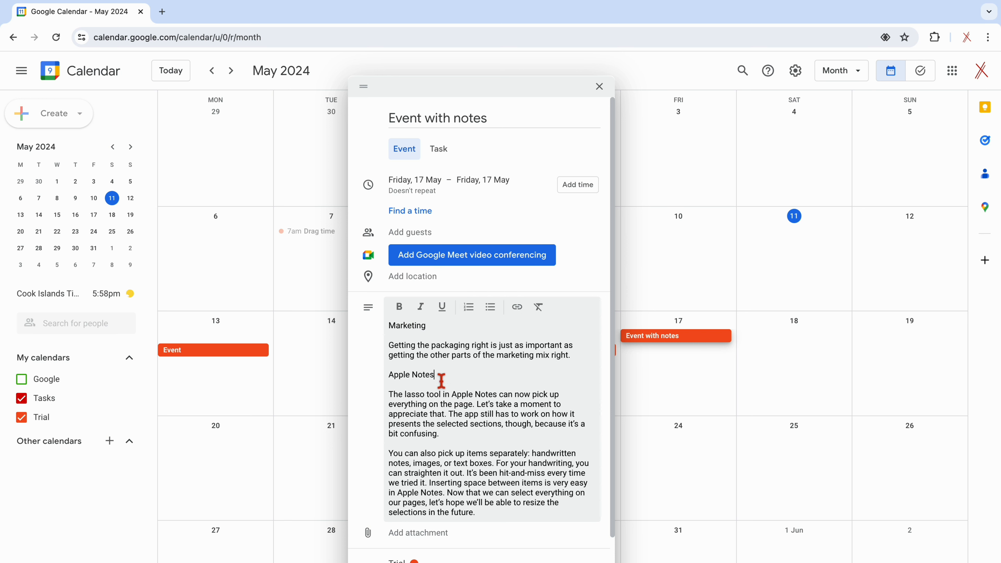
- Make the "Apple Notes" and "Marketing" headings in the description bold
drag(437, 376, 389, 377)
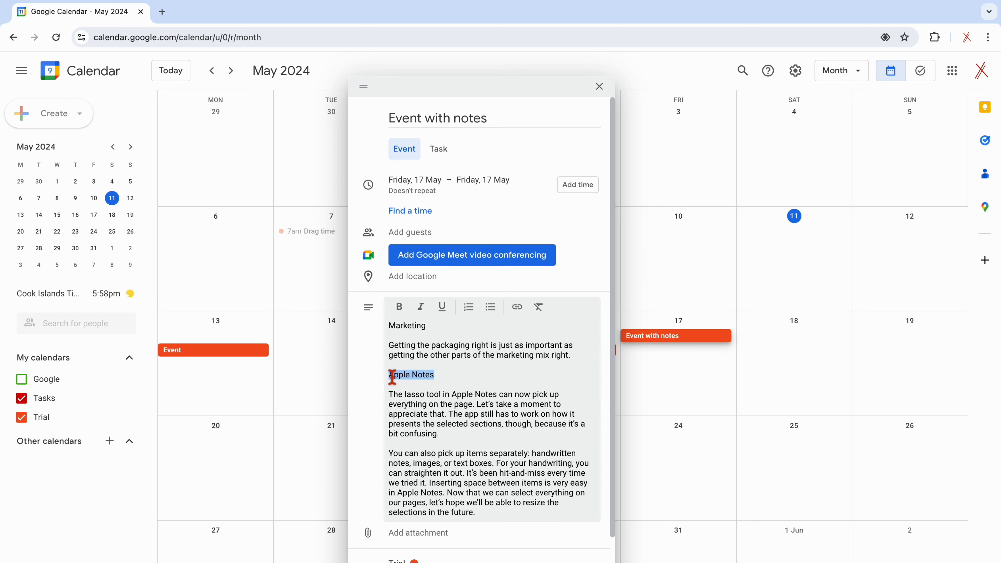
click(399, 308)
click(437, 331)
drag(438, 331, 388, 330)
click(400, 310)
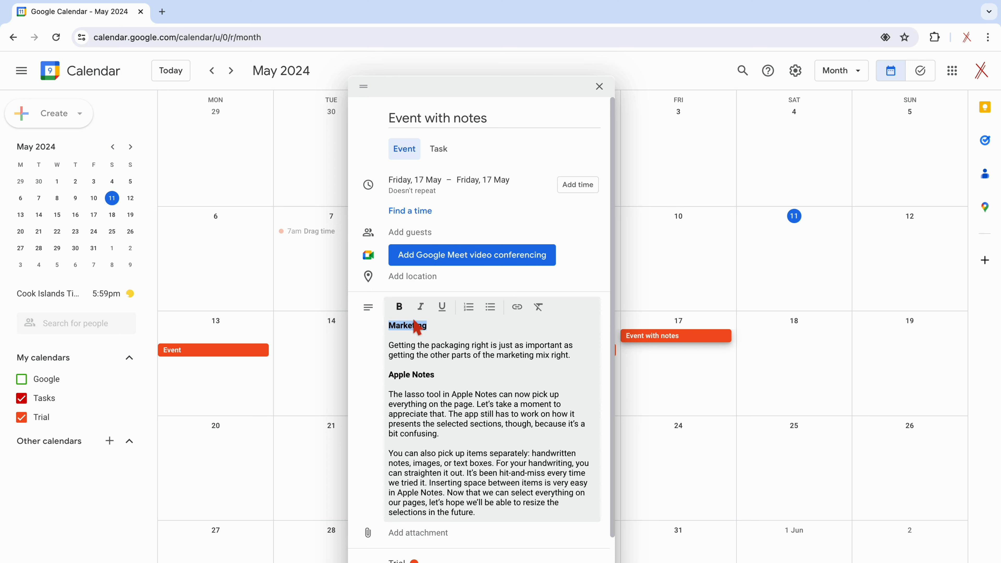
- Italicize the paragraph under Marketing and underline the Apple Notes text from "The lasso tool" to "Let's take a moment to"
click(449, 351)
triple_click(449, 351)
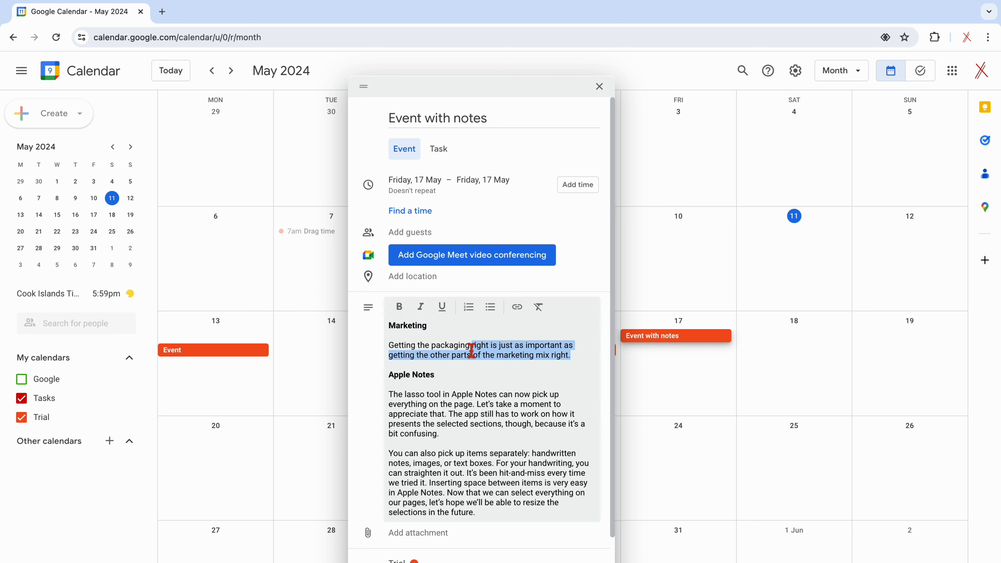
click(422, 309)
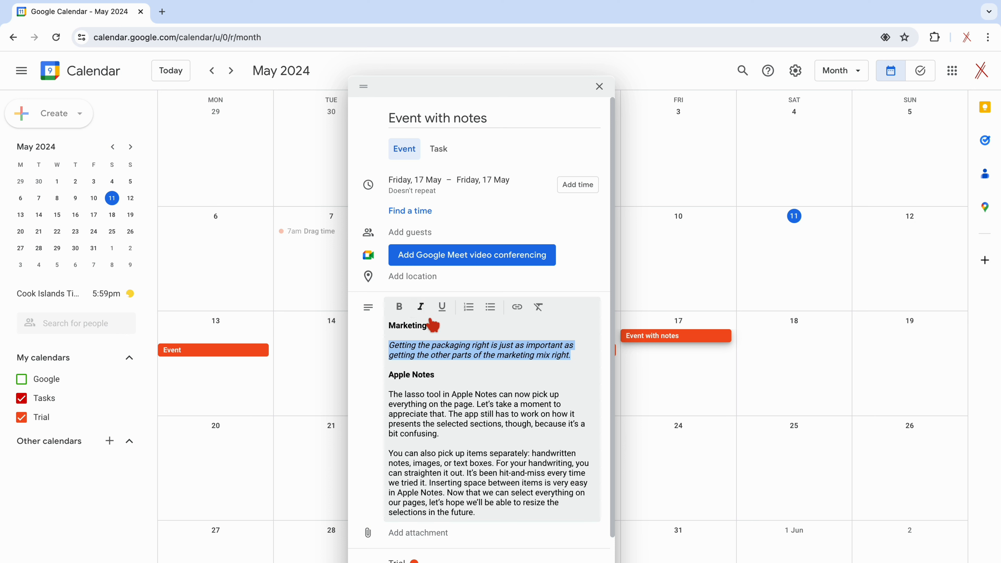
click(485, 377)
drag(562, 404, 389, 394)
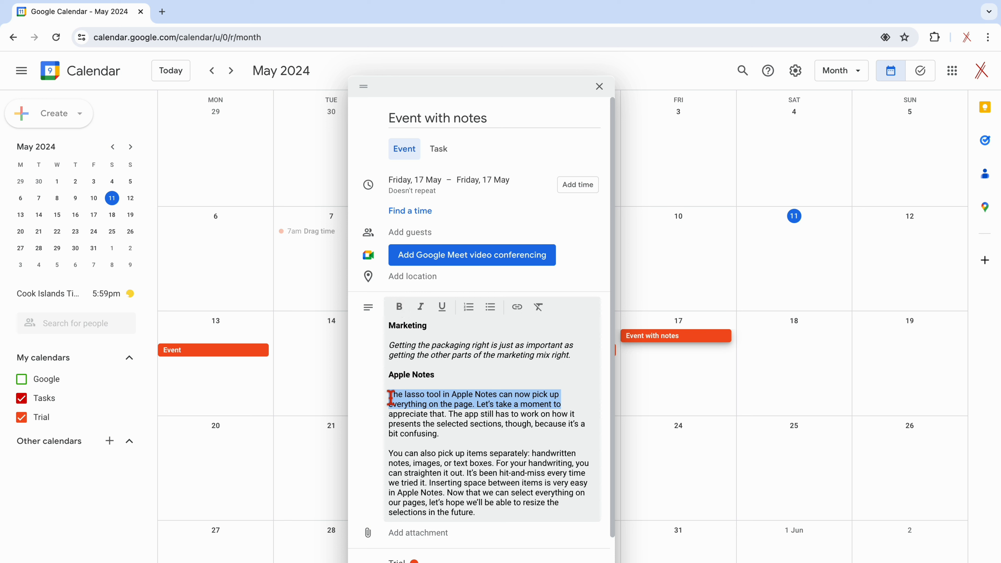
click(448, 314)
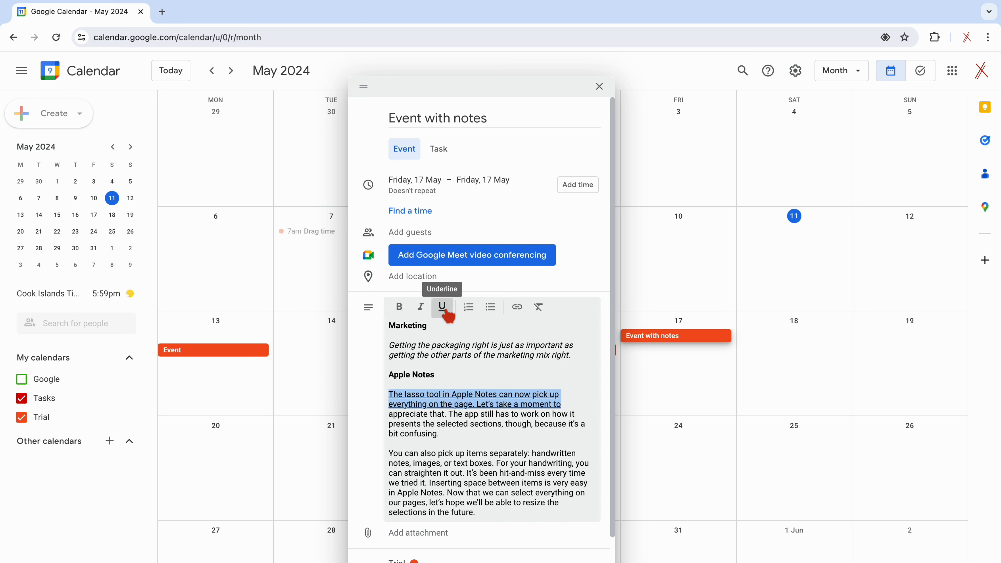
- Add a numbered list below the first Apple Notes paragraph with Creating notes, Text tool, Pen tool, Highlighter and Eraser
click(585, 415)
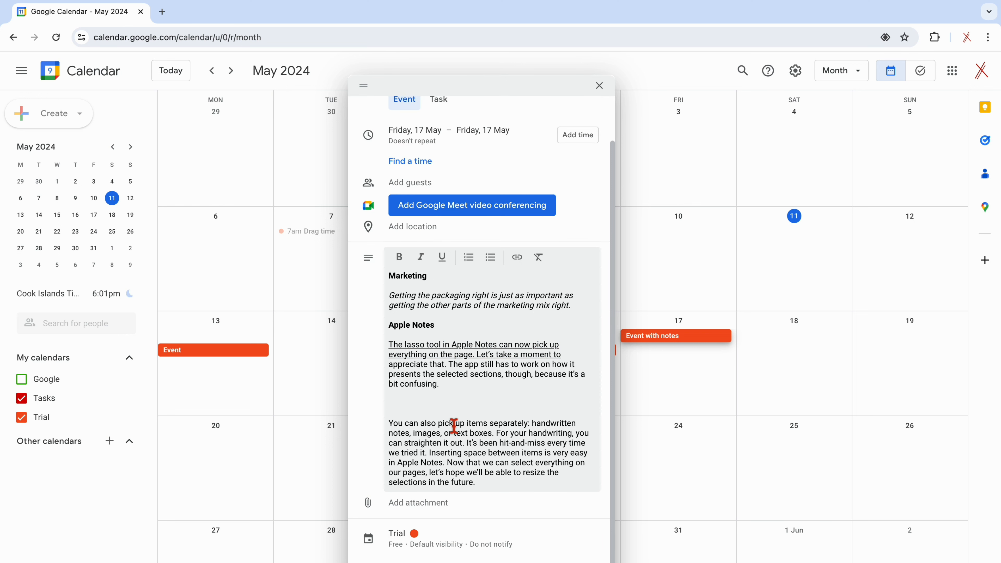
click(472, 264)
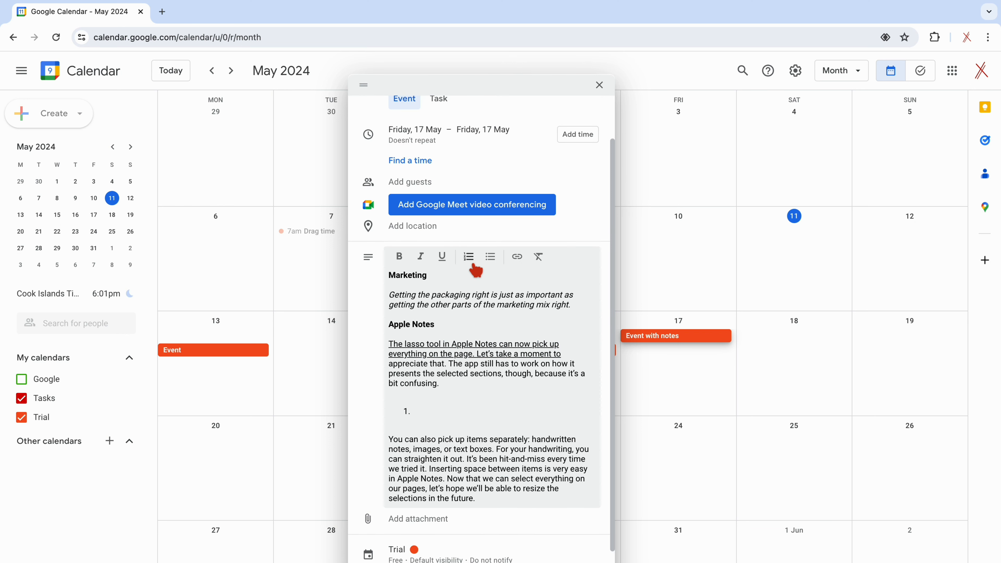
scroll(477, 341, down, 1)
text(Creating notes)
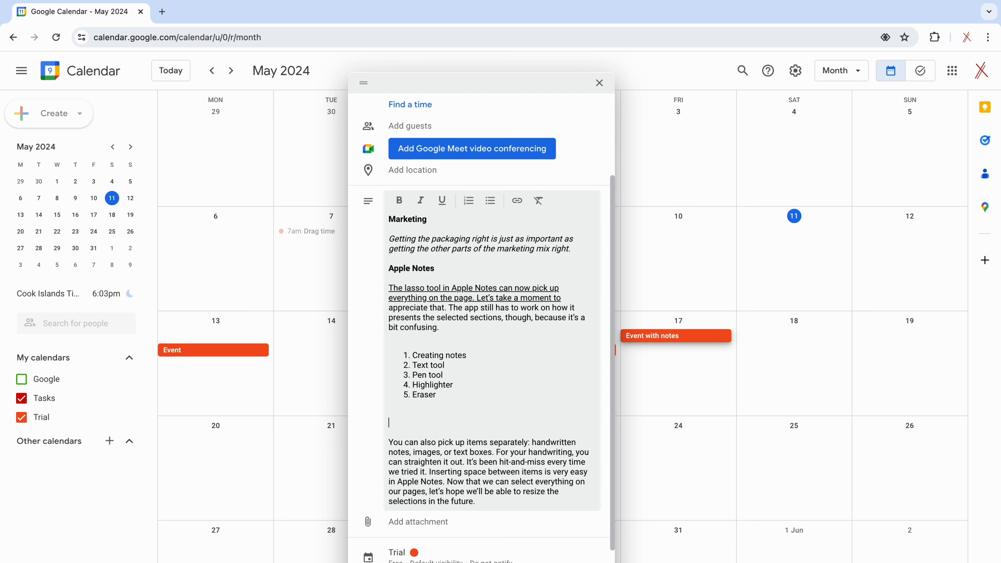
- Add a bulleted list below the numbered list with Shapes, Photos, Scans, Videos and Text boxes
scroll(479, 339, down, 1)
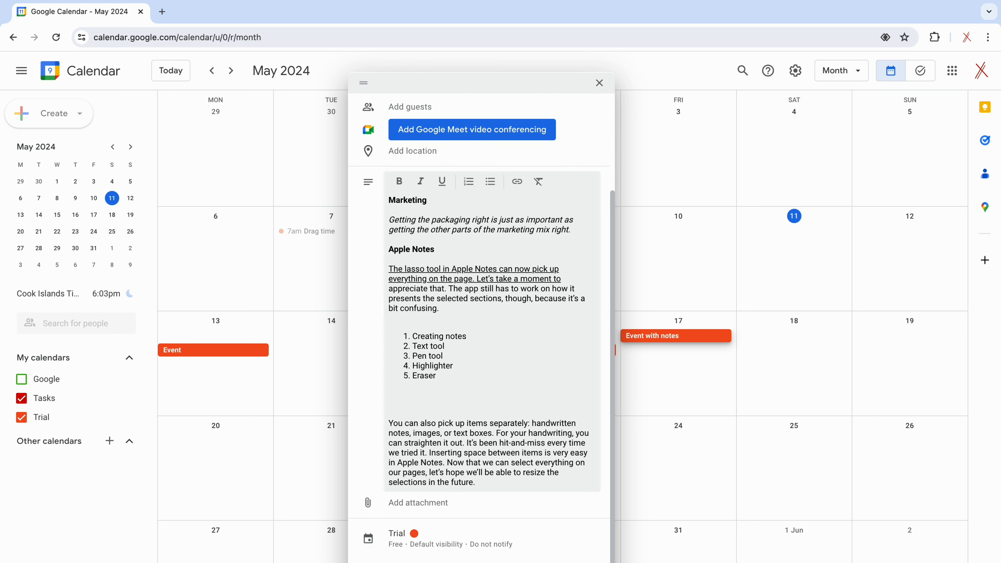
click(496, 188)
scroll(503, 290, down, 1)
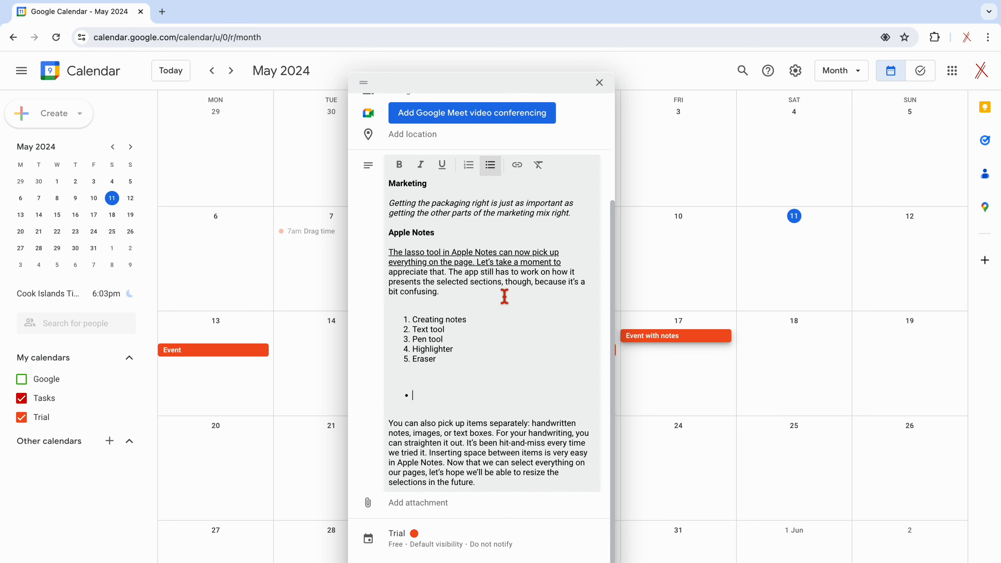
text(Shapes)
key(Return)
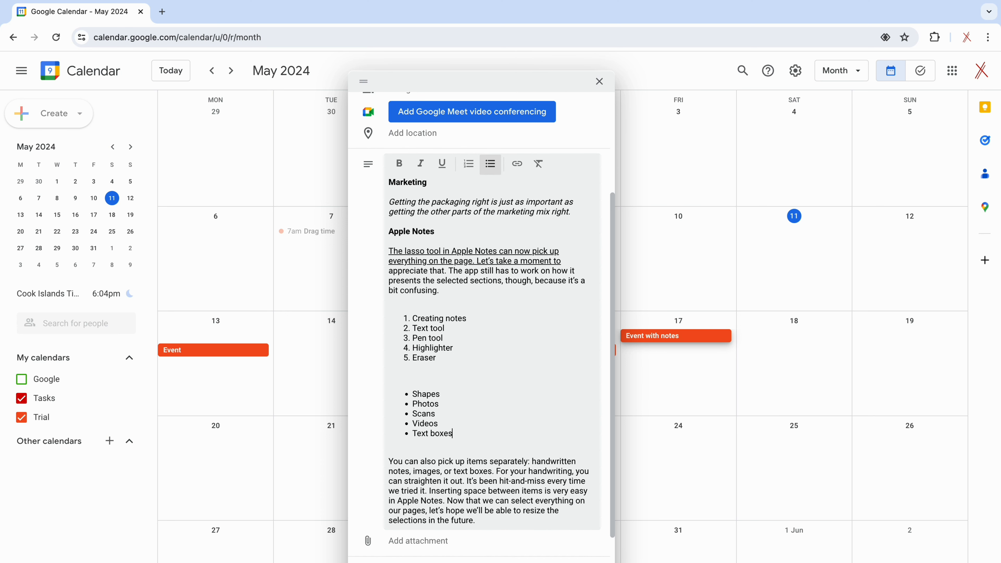
- Indent Text tool and Pen tool one level and Highlighter and Eraser two levels in the numbered list
click(413, 328)
key(Tab)
click(413, 339)
key(Tab)
click(412, 348)
key(Tab)
key(Tab)
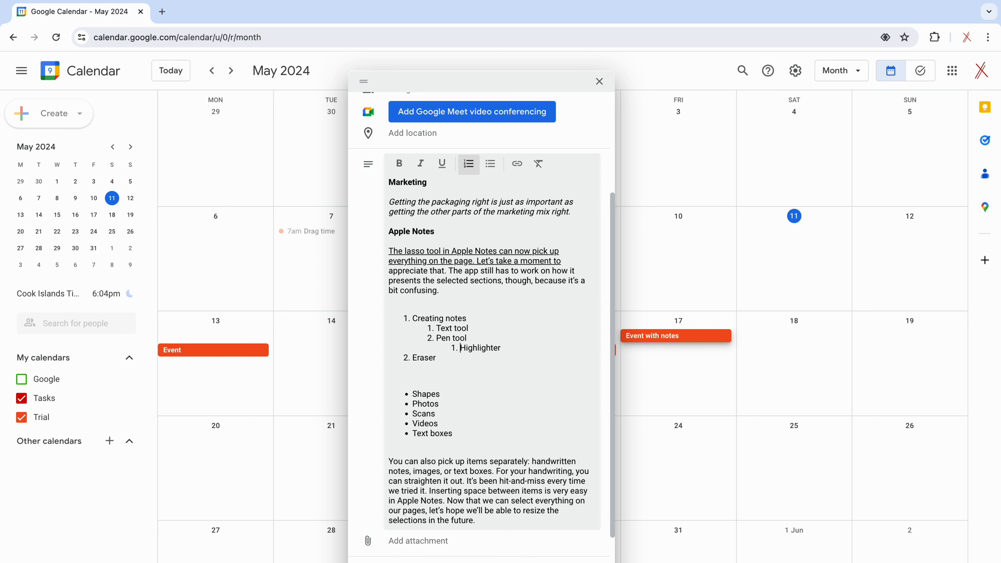
click(413, 358)
key(Tab)
key(Tab)
- Indent Photos and Scans one level and Videos and Text boxes two levels in the bulleted list
click(413, 404)
key(Tab)
click(413, 414)
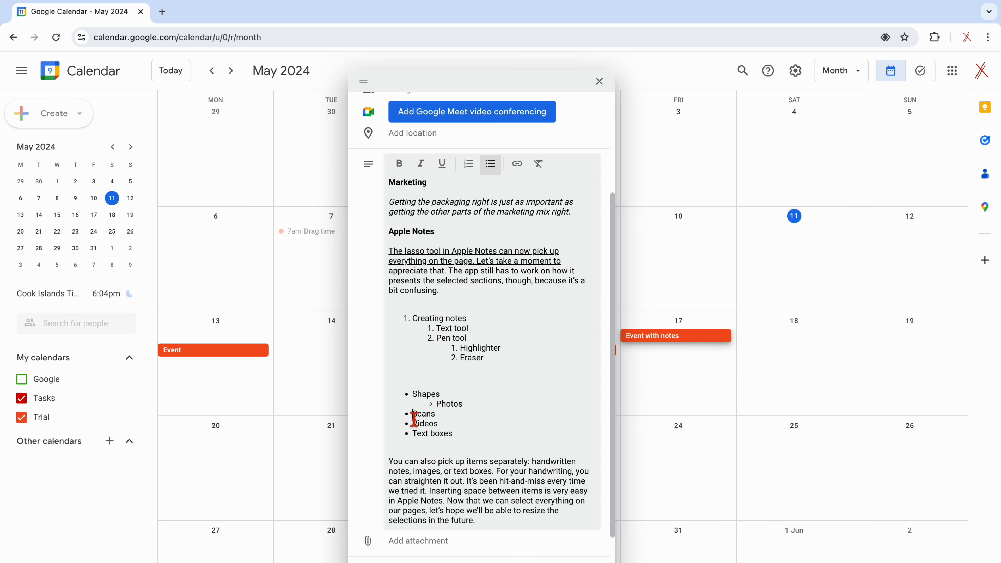
key(Tab)
click(413, 423)
key(Tab)
key(Tab)
click(412, 433)
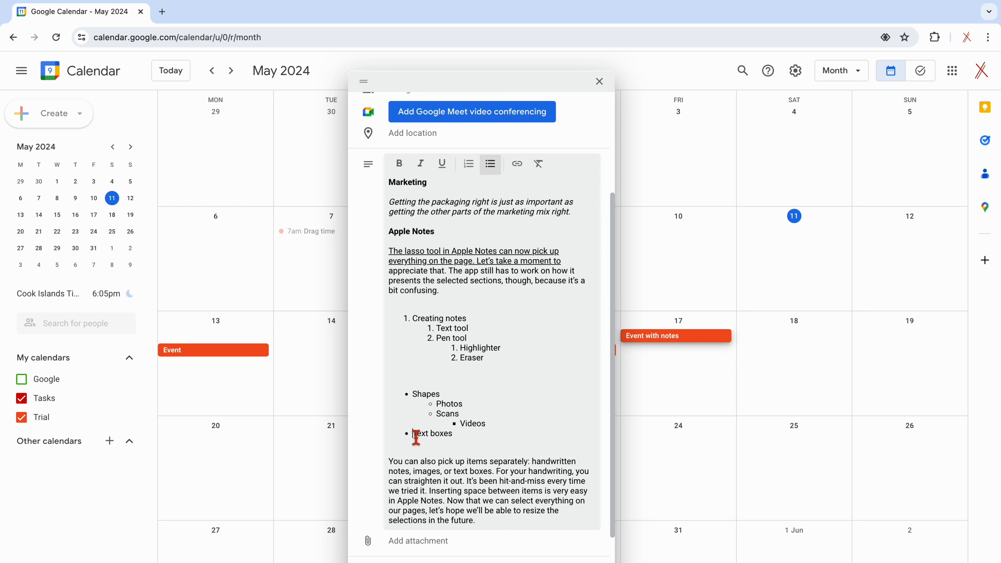
key(Tab)
key(Tab)
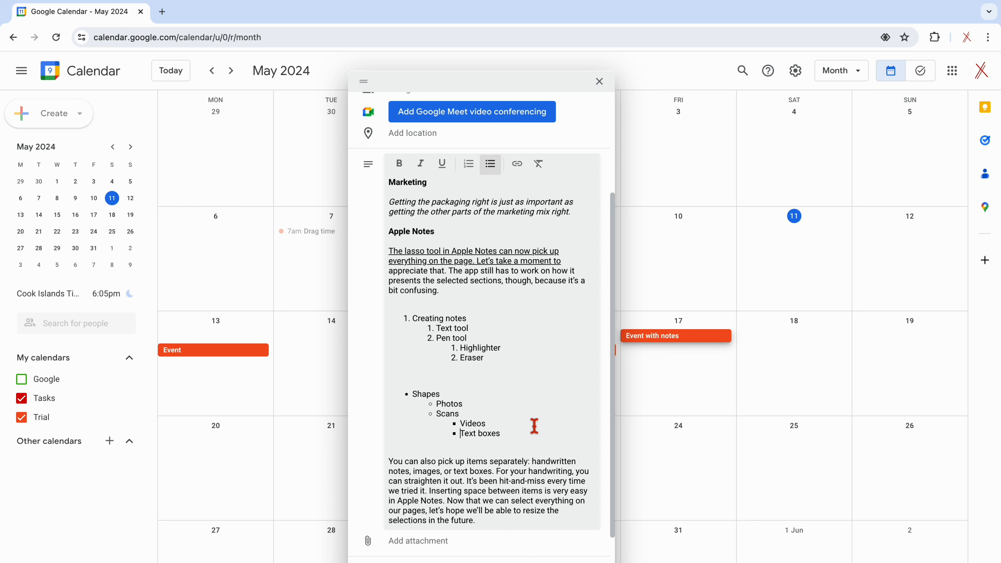
click(511, 276)
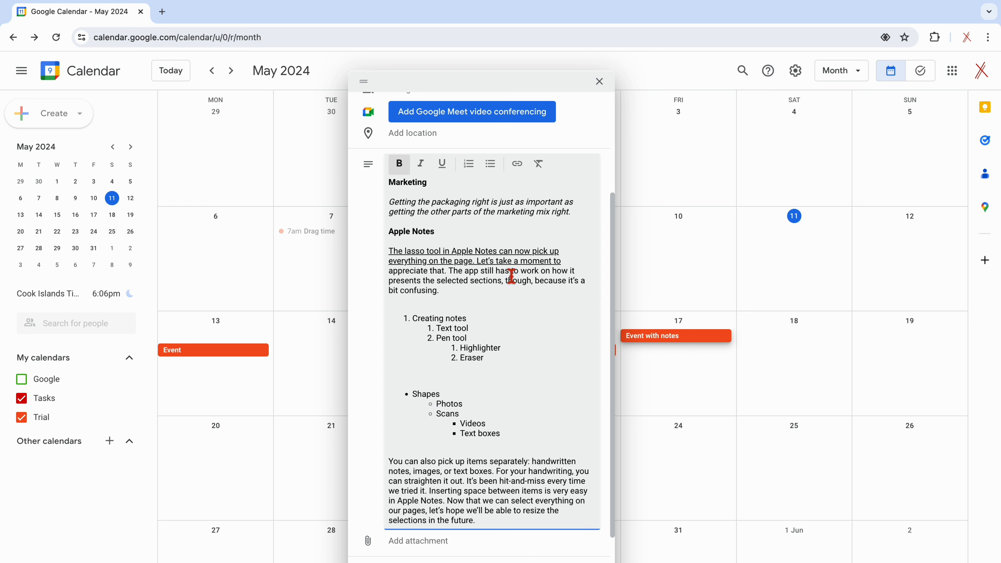
click(520, 169)
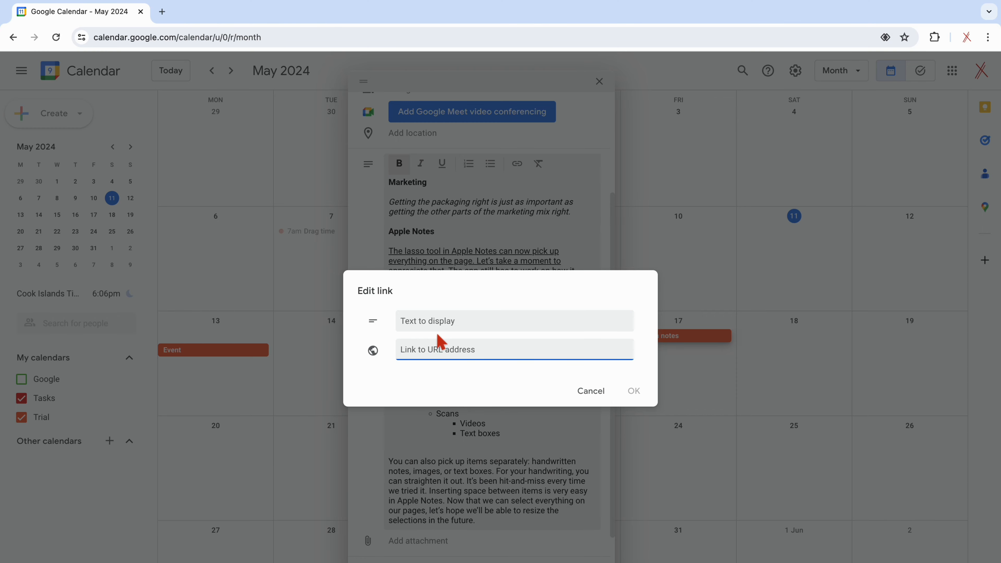
click(589, 391)
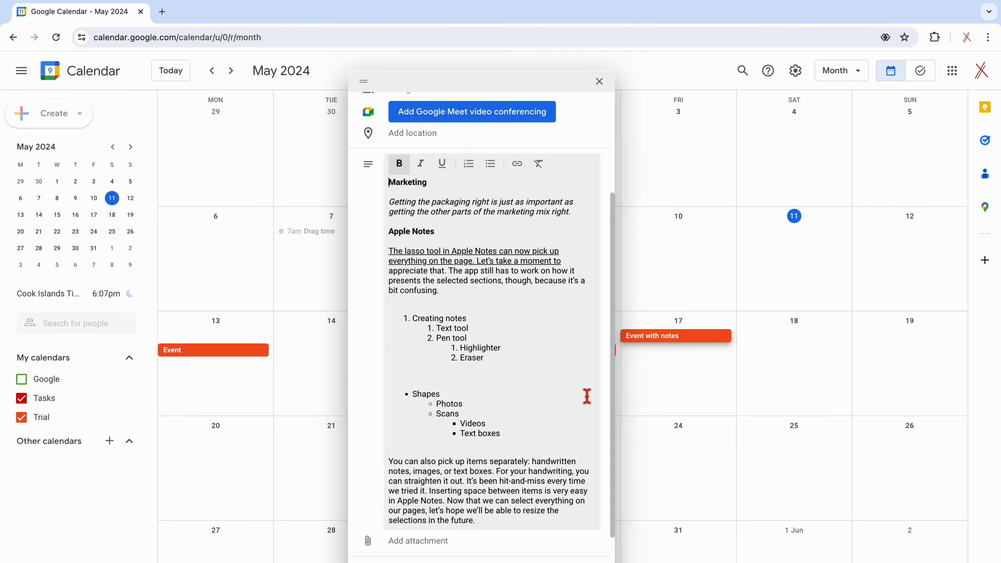
- Link the words "The app still has to work" in the Apple Notes paragraph to beingpaperless.com
mouse_move(449, 272)
mouse_down()
mouse_move(481, 280)
mouse_move(539, 272)
mouse_up()
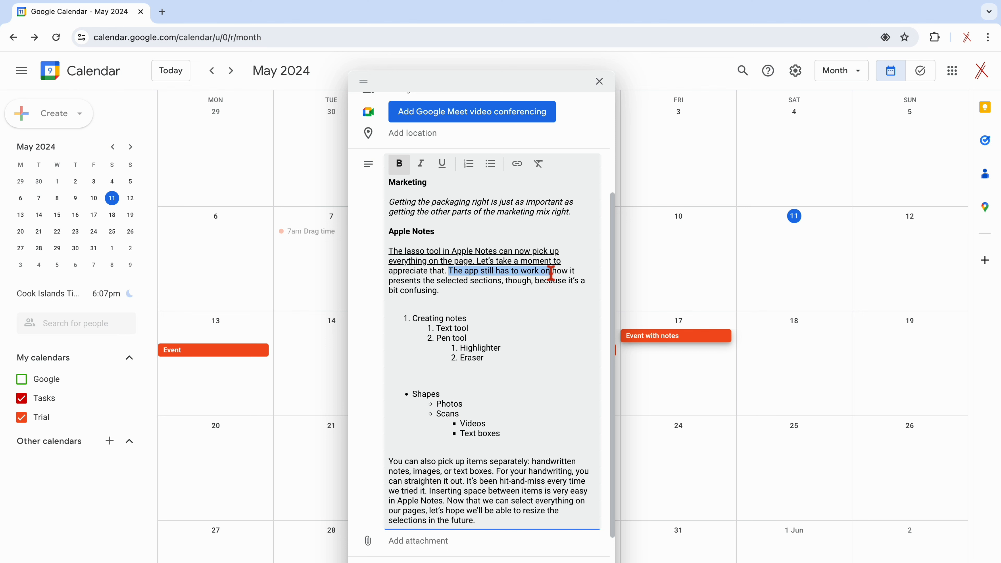
click(518, 169)
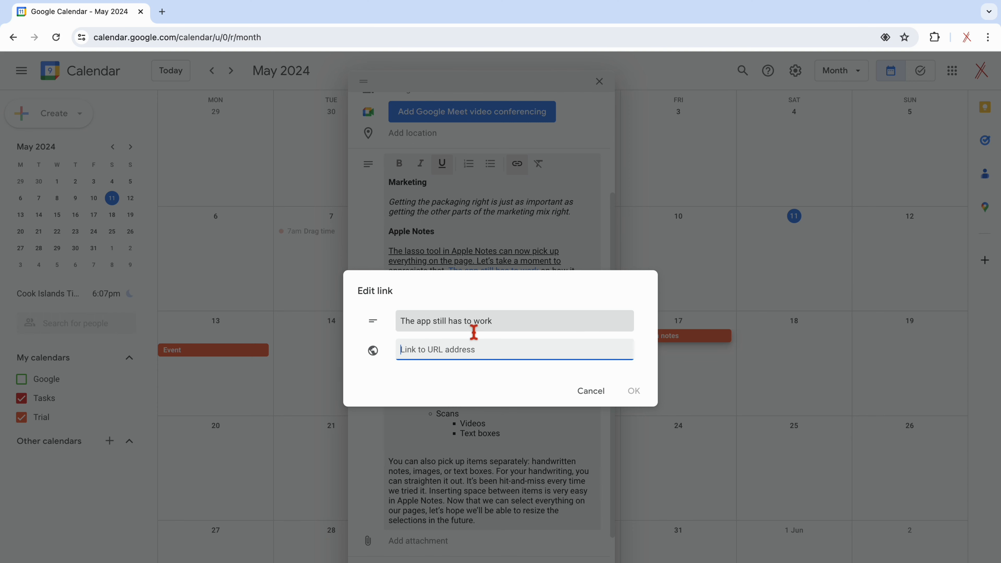
text(bei)
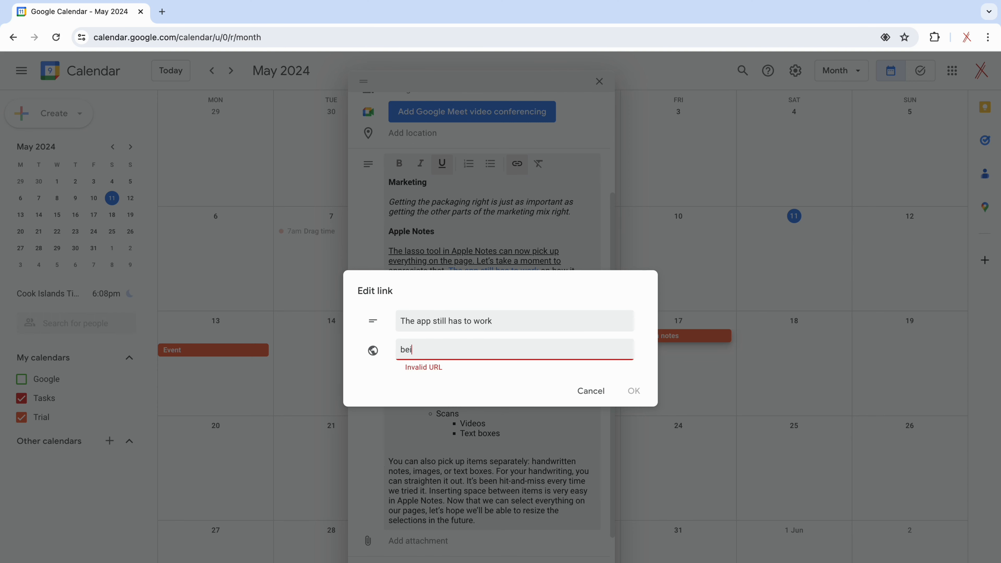
text(ngpaperless.com)
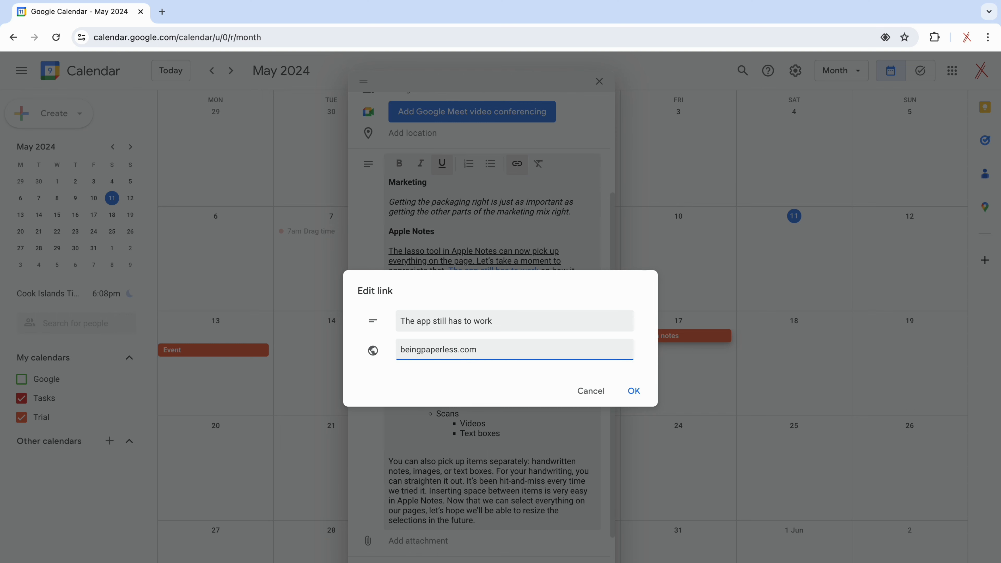
click(634, 390)
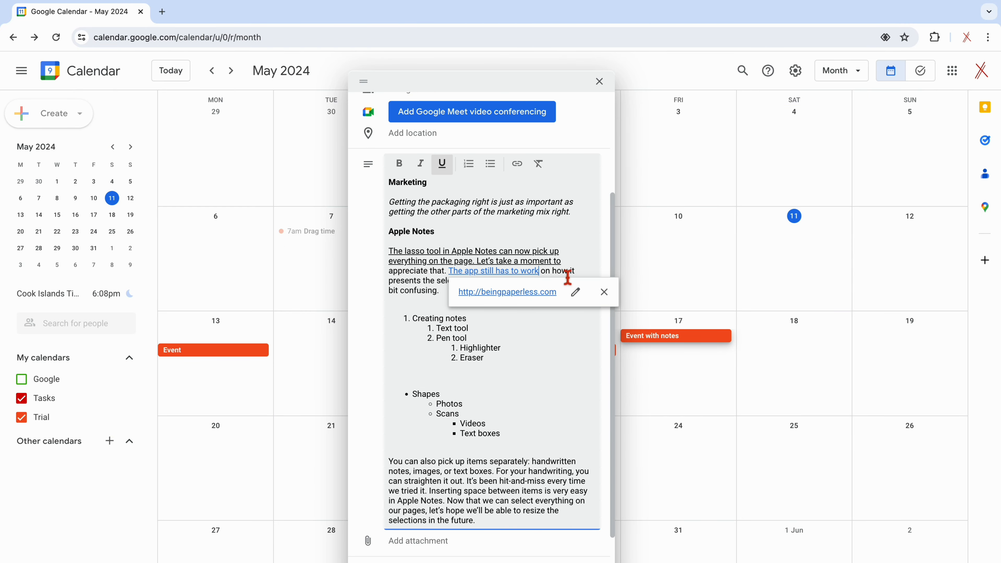
- Insert a link to howto.beingpaperless.com with the text "Adding text to the notes" below the Apple Notes paragraph
click(579, 271)
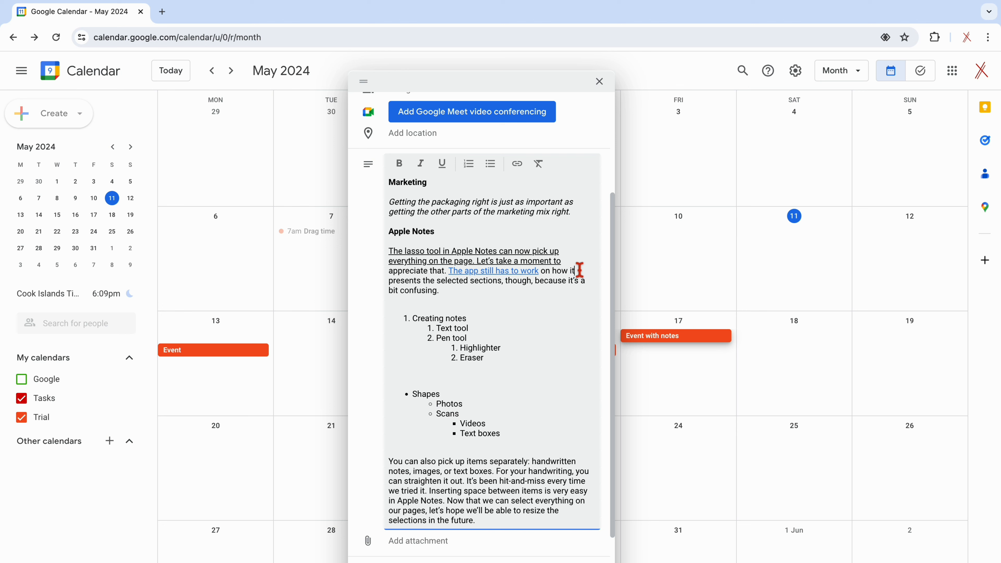
key(ctrl+k)
text(Adding text to the notes)
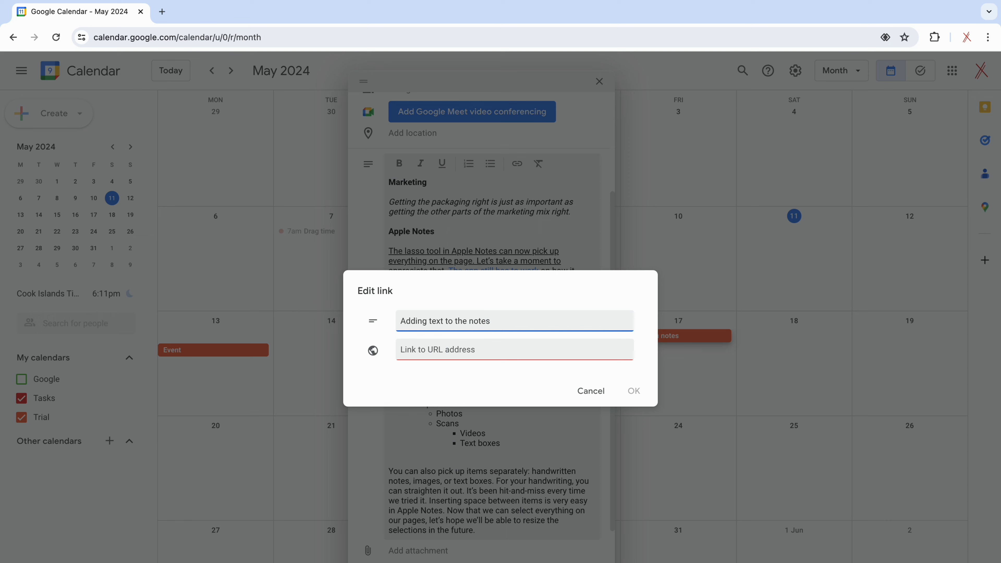
click(458, 351)
text(howto.b)
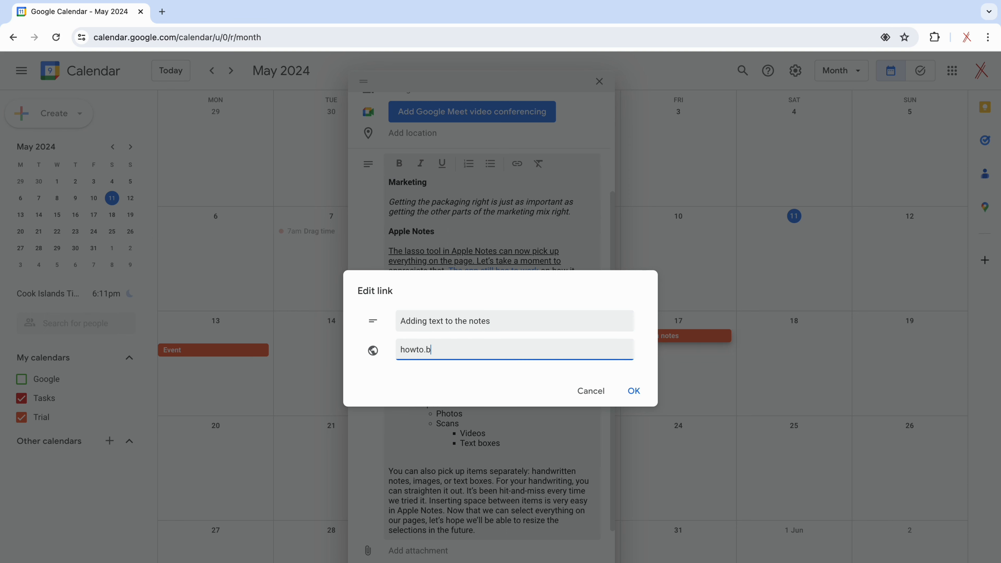
text(eing)
key(BackSpace)
click(635, 392)
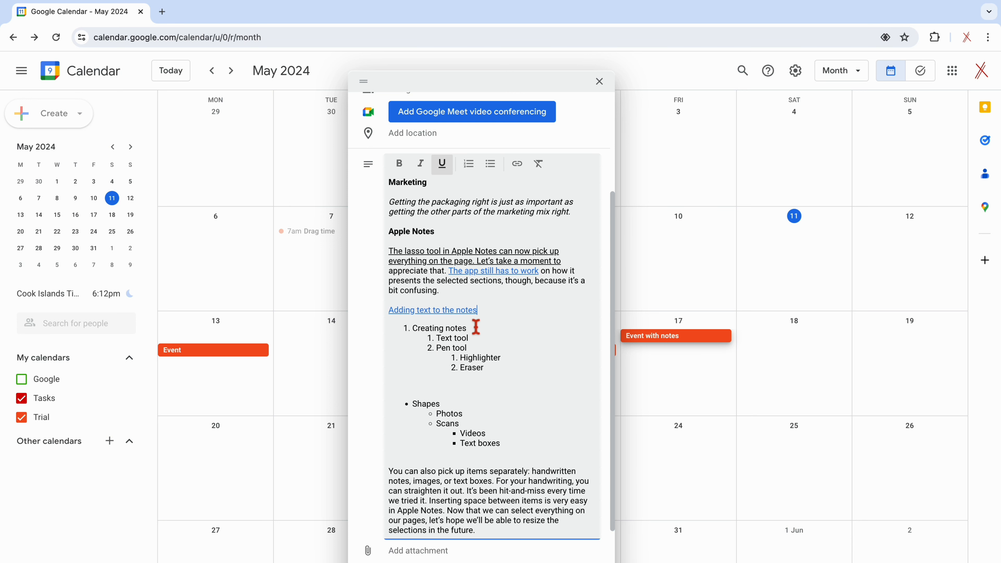
- Change the display text of the howto.beingpaperless.com link to "Adding text to the notes(edited)"
click(465, 310)
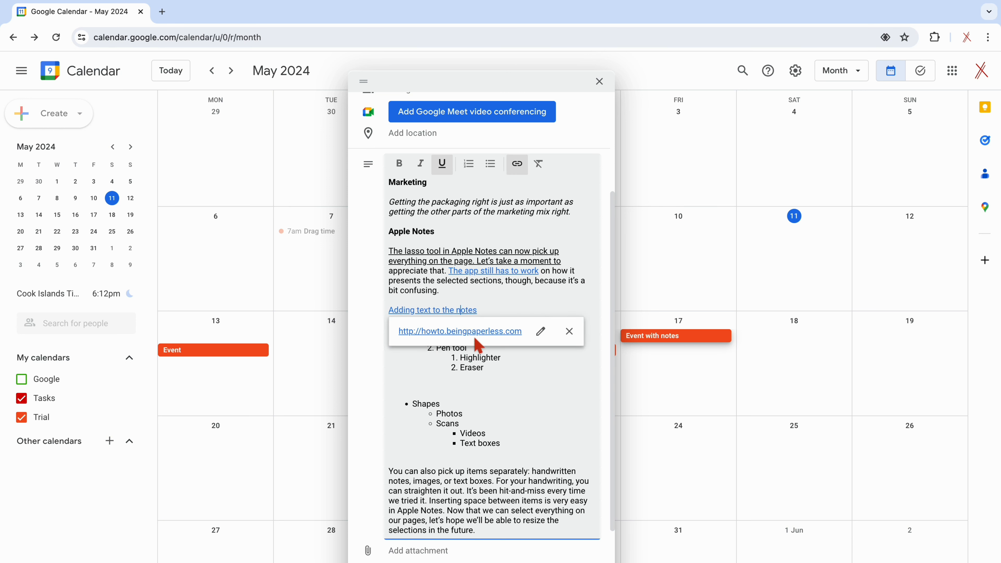
click(542, 333)
click(543, 321)
text((edited)
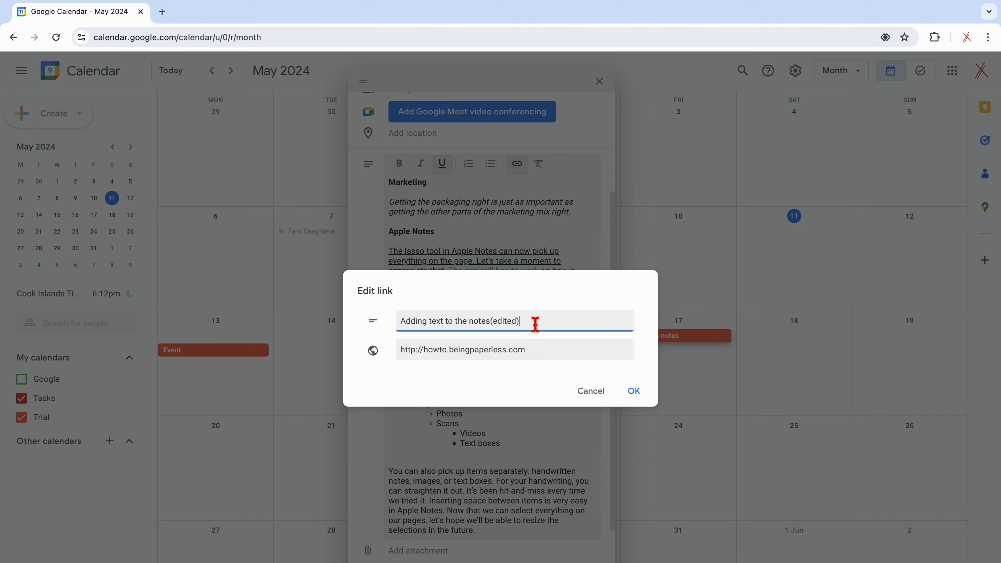
click(633, 391)
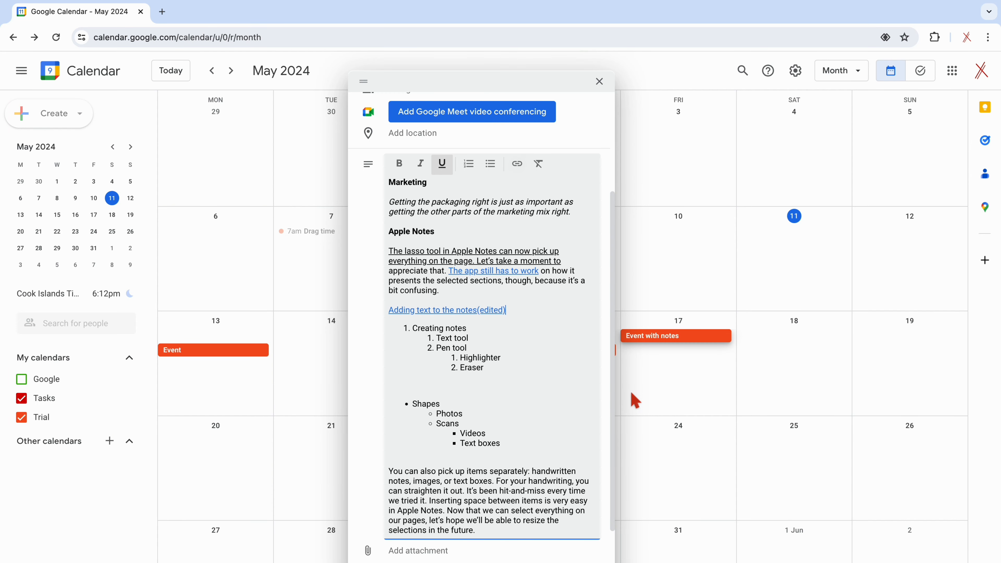
- Remove the link from "Adding text to the notes(edited)" and clear the formatting of the numbered and bulleted lists below it
click(502, 311)
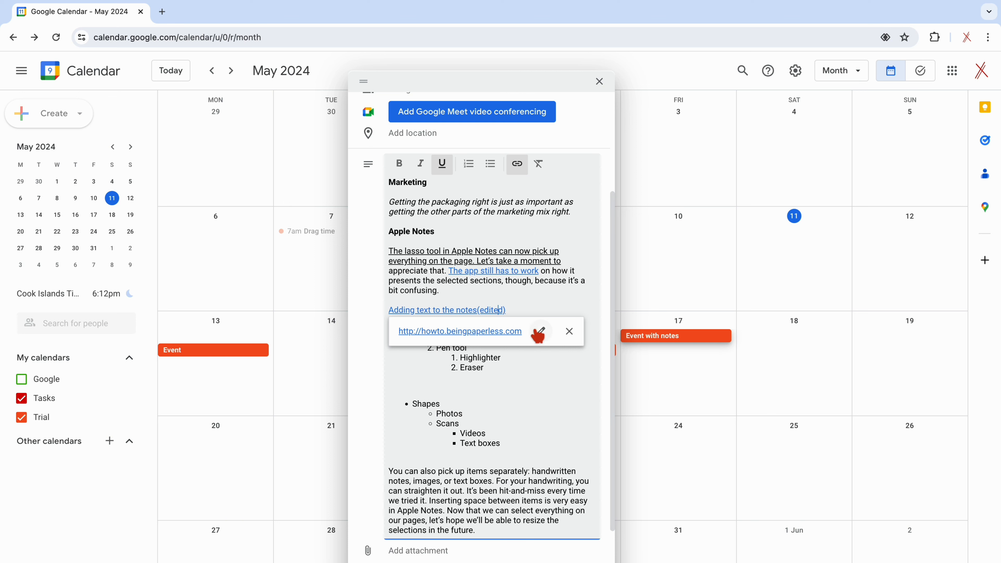
click(569, 332)
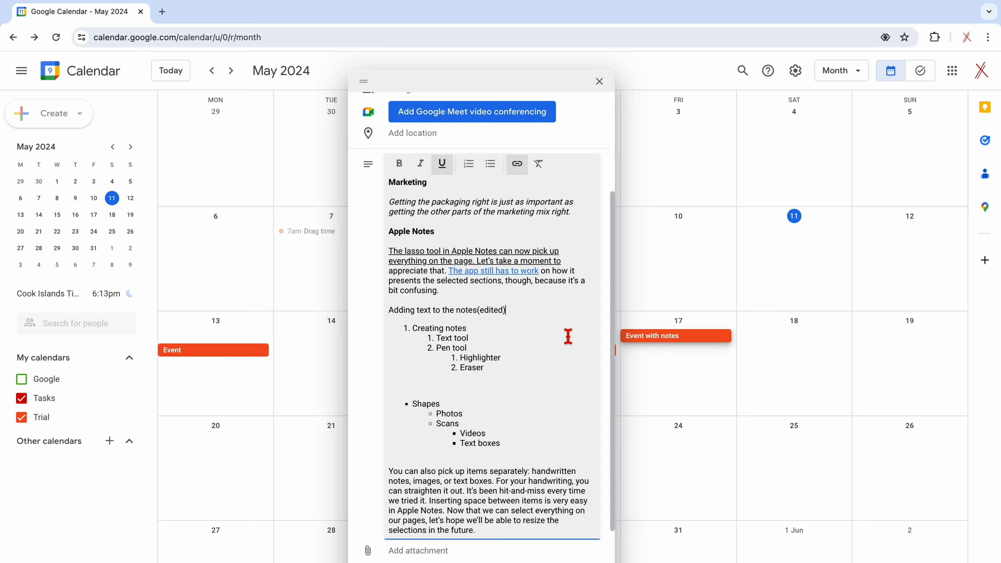
drag(514, 447, 399, 326)
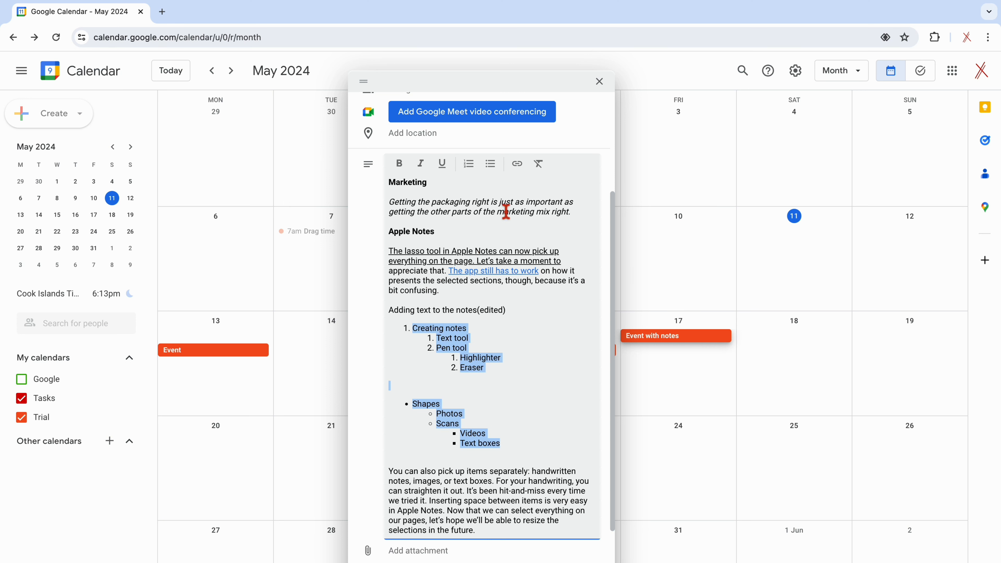
click(542, 171)
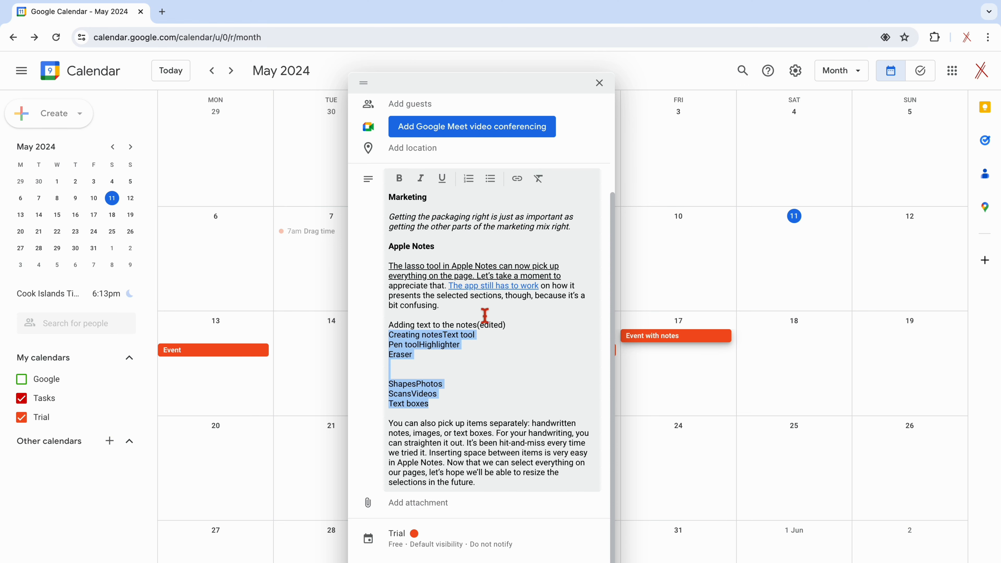
click(476, 367)
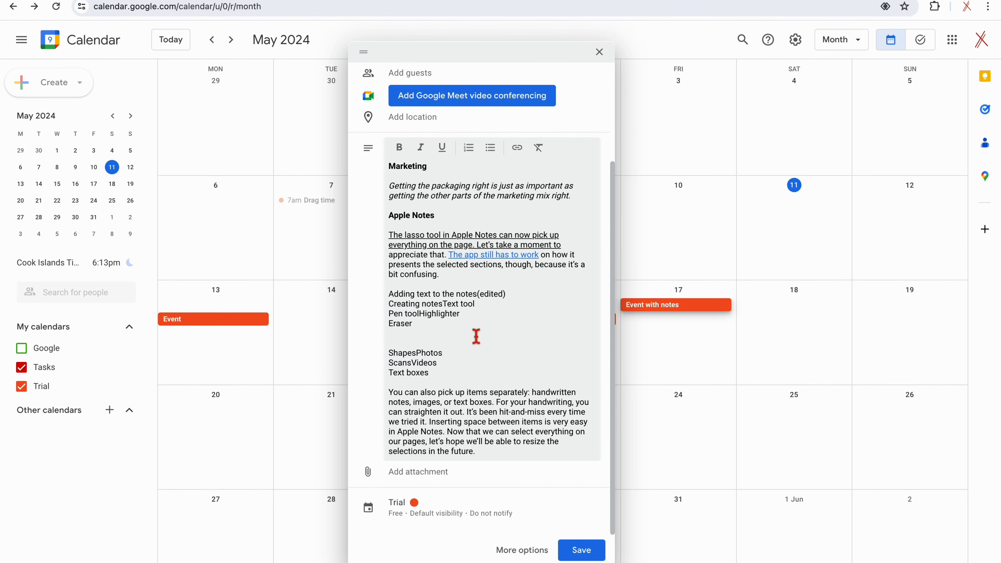
- Save the event and open Event with notes on 17 May to view its details
click(585, 555)
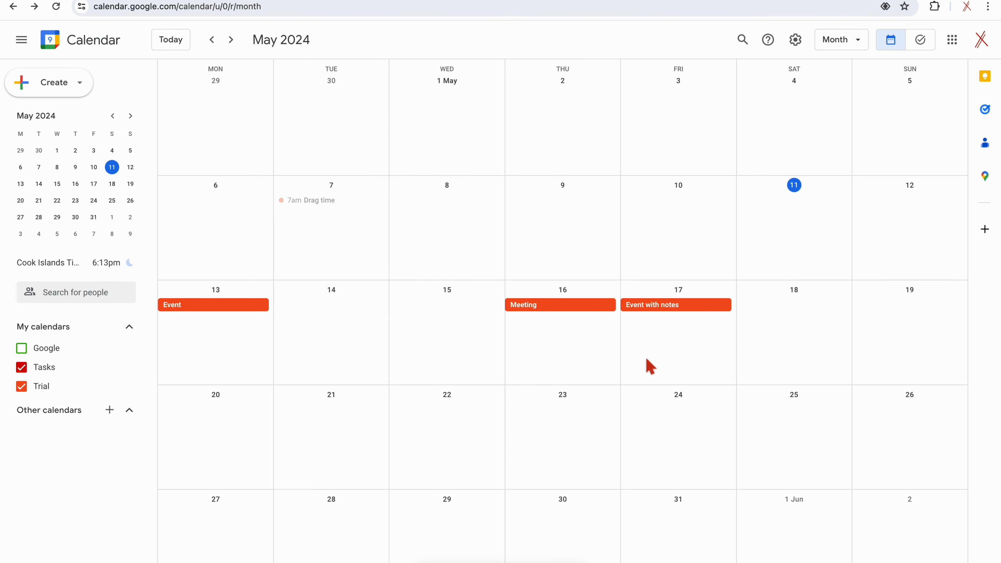
click(666, 310)
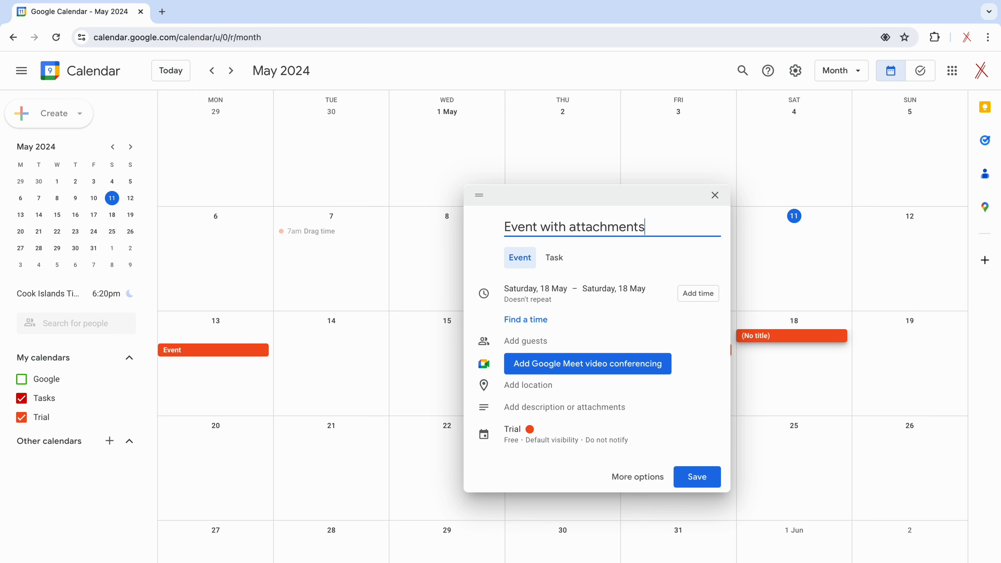
click(549, 412)
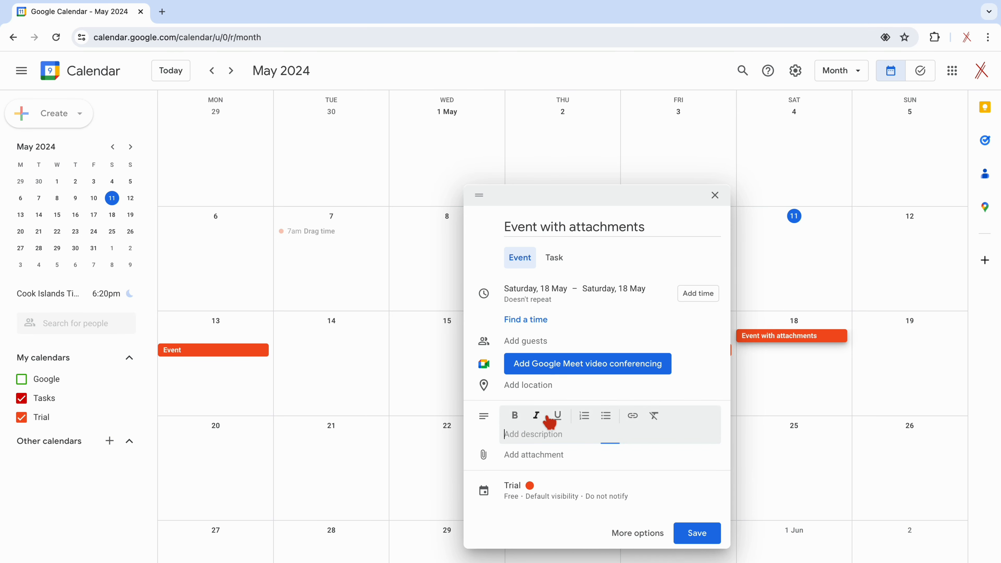
click(553, 459)
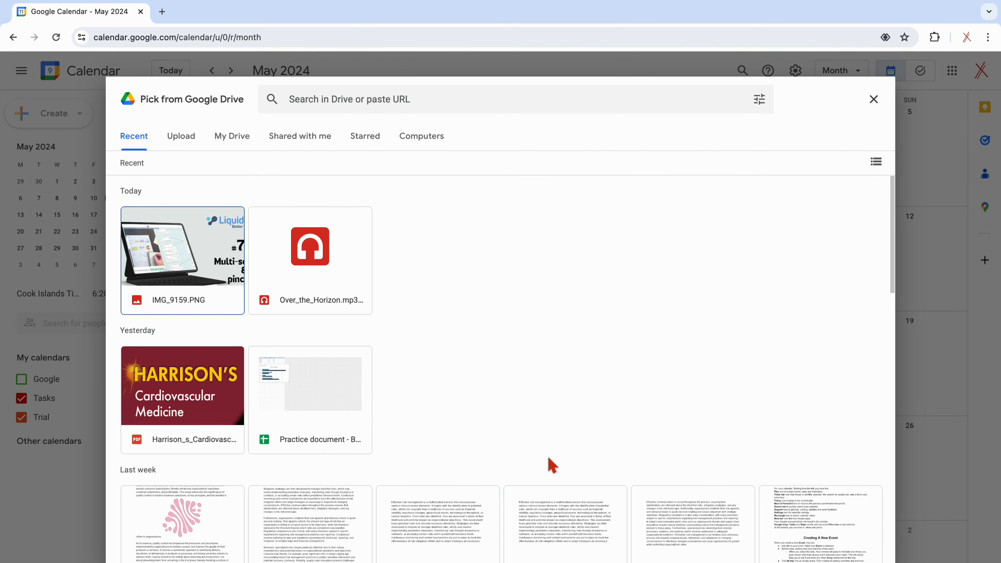
key(Escape)
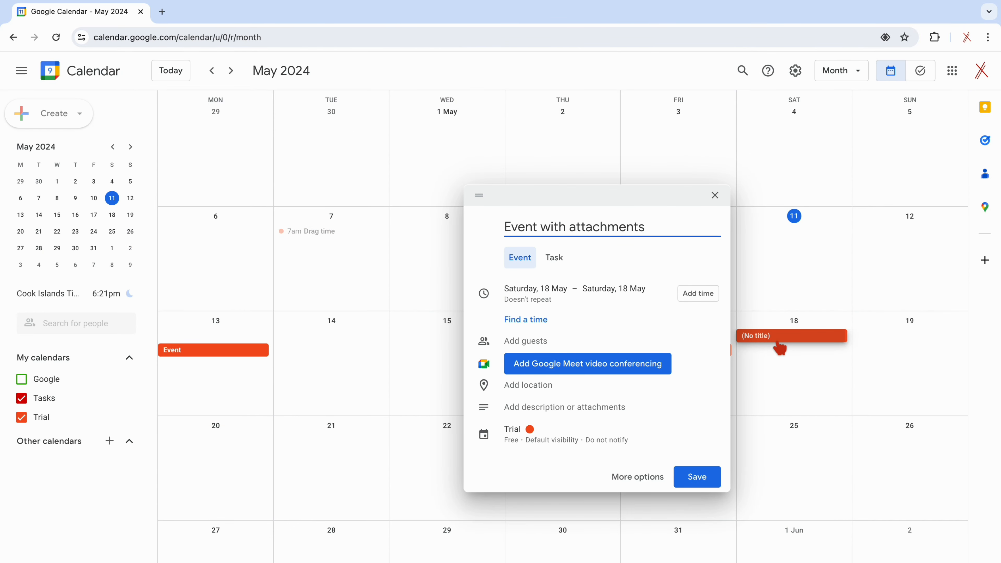
- Upload IMG_3729.PNG and IMG_3728.PNG from the Downloads folder as attachments to Event with attachments
click(614, 412)
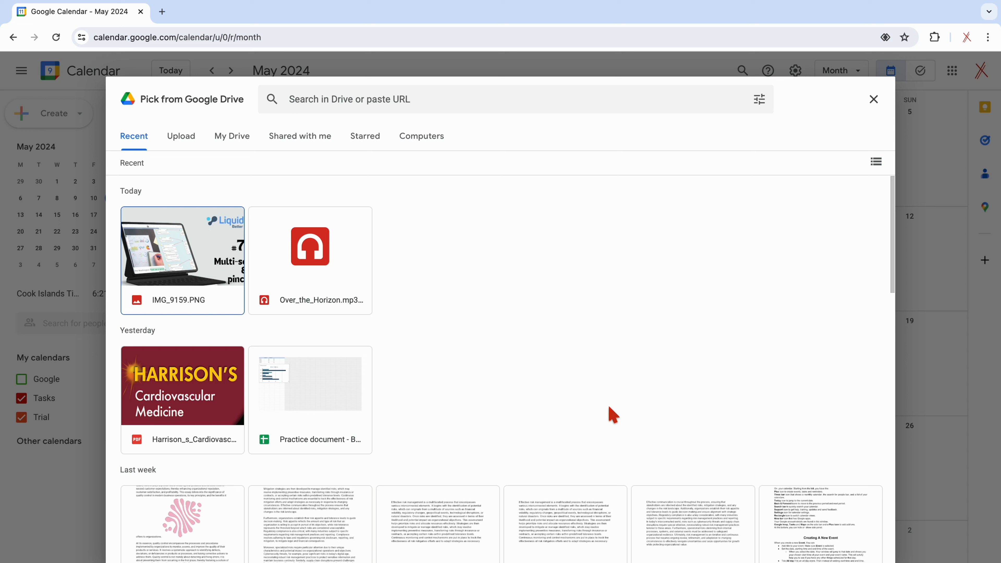
click(185, 139)
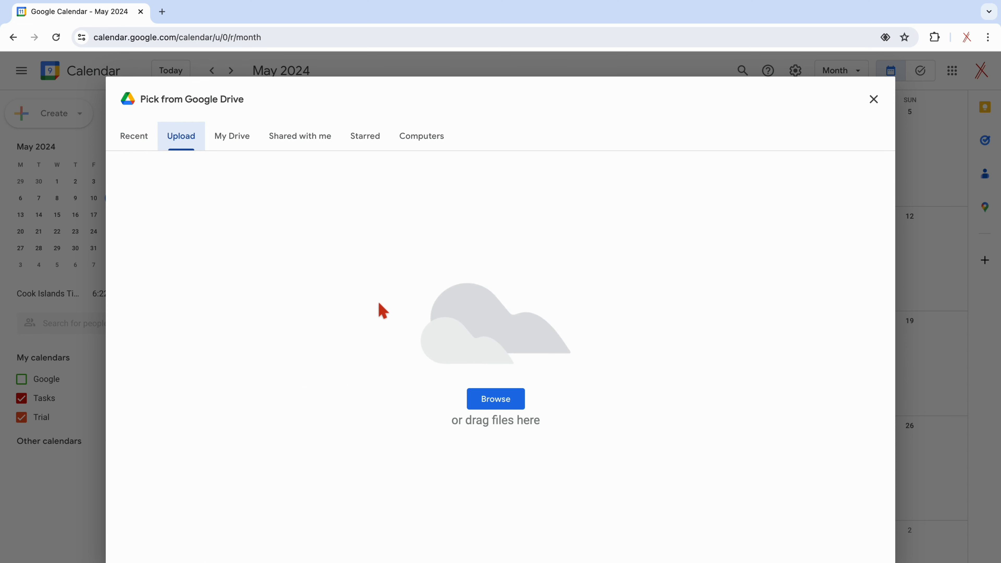
click(490, 399)
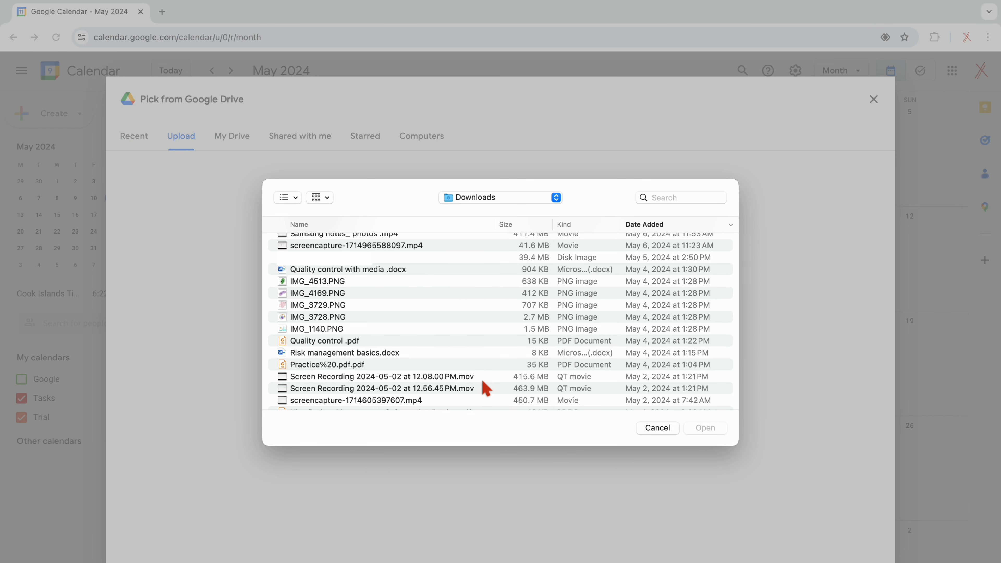
click(348, 306)
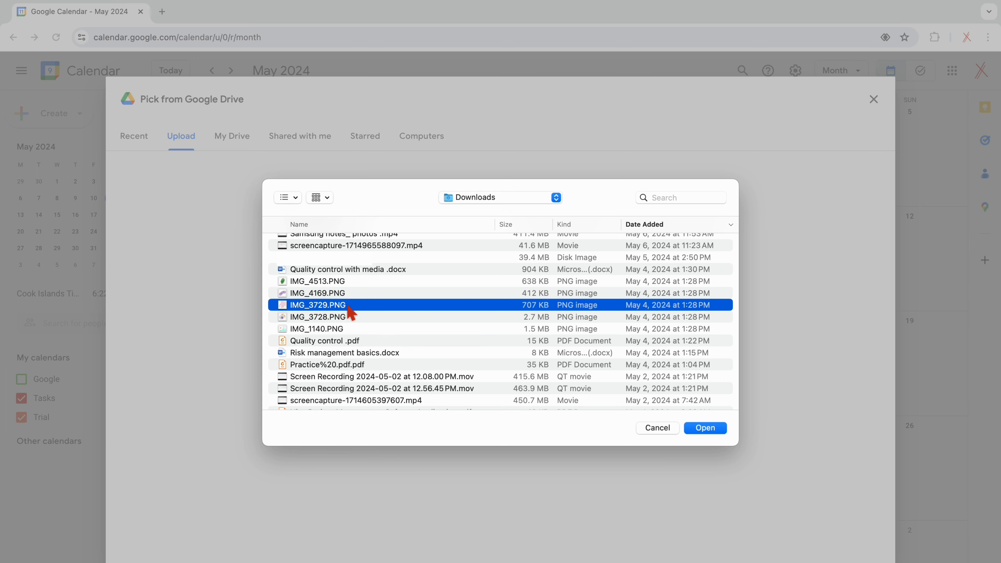
shift+click(344, 321)
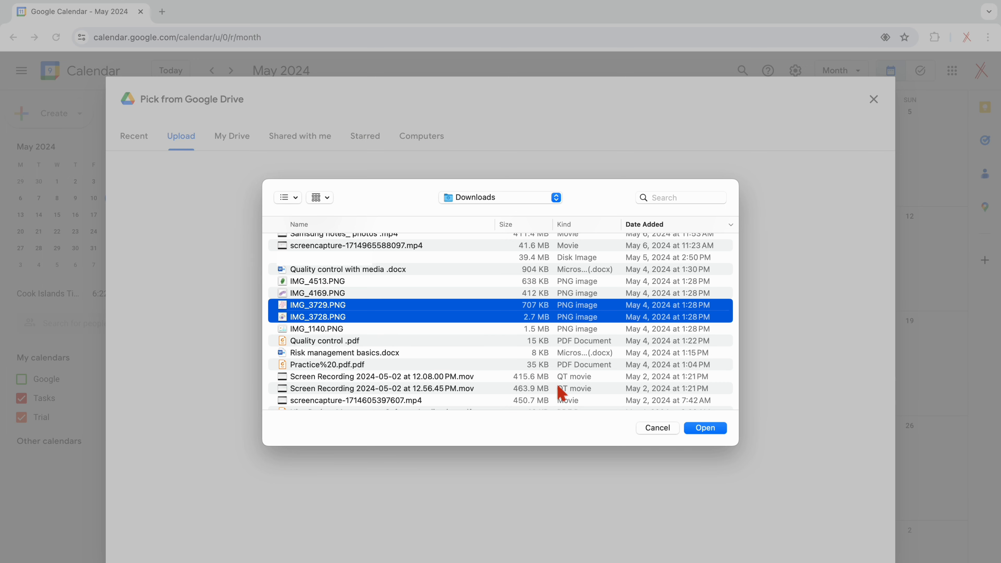
click(705, 430)
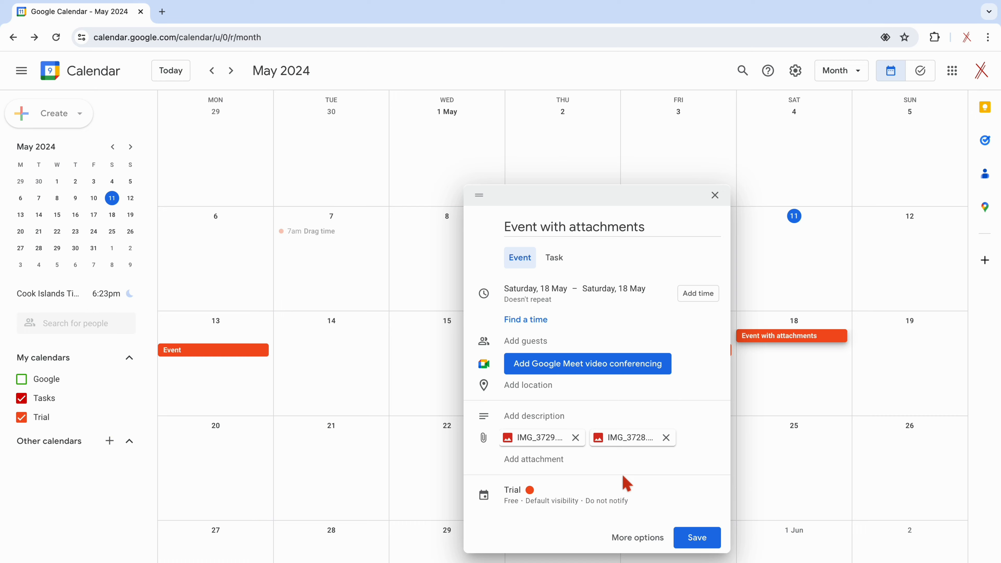
- Browse the shared and starred Google Drive files available as further attachments for the event
click(552, 460)
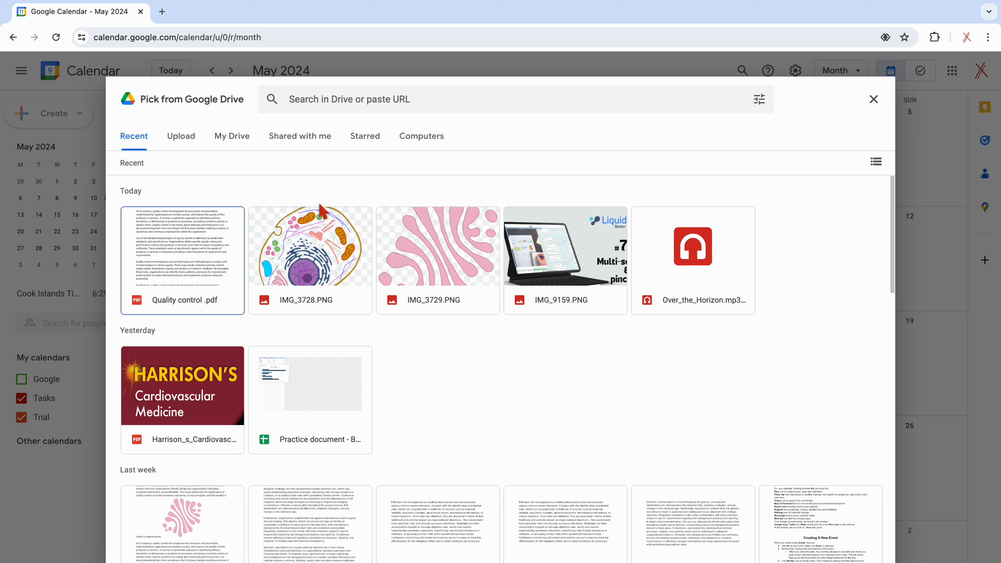
click(308, 138)
scroll(330, 241, down, 3)
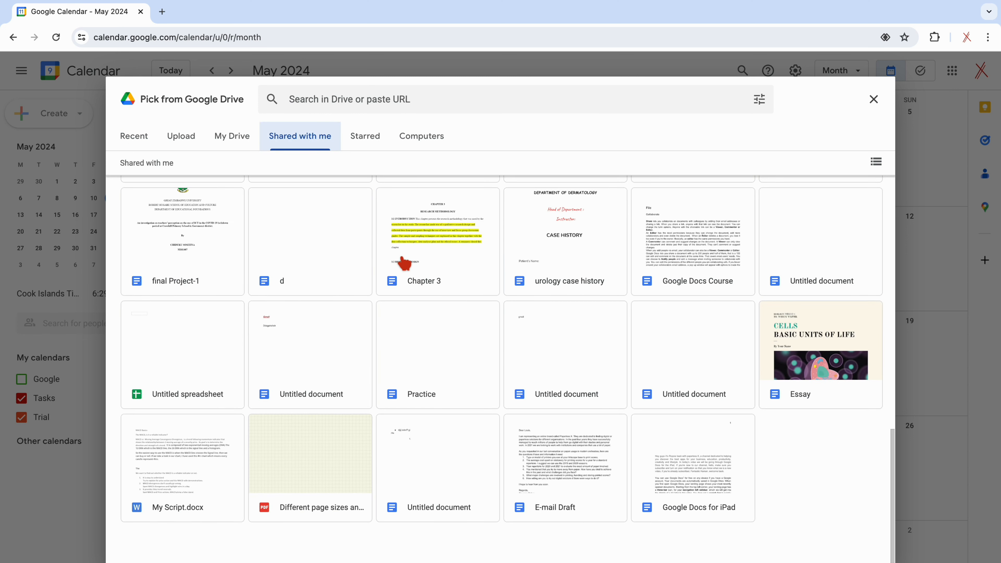
click(377, 146)
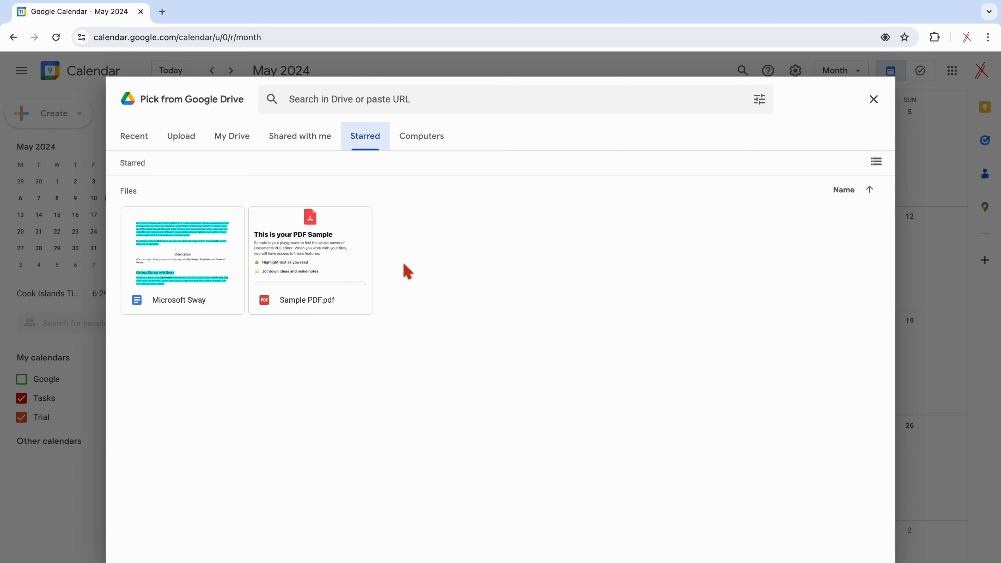
- Attach both recent screencapture videos, the Over_the_Horizon audio, the Harrison's Cardiovascular Medicine PDF and the Practice document spreadsheet from the recent Drive files
click(140, 142)
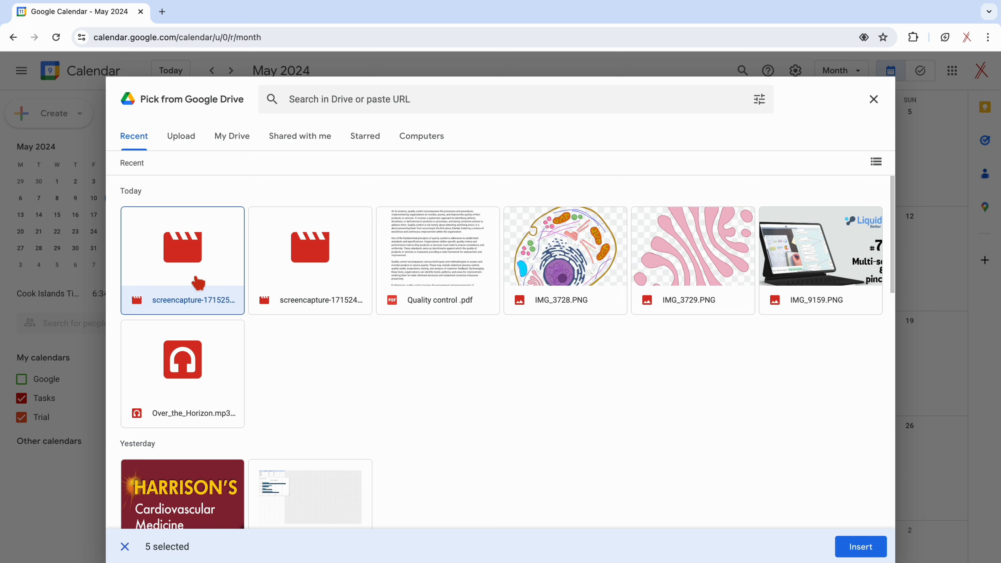
click(293, 268)
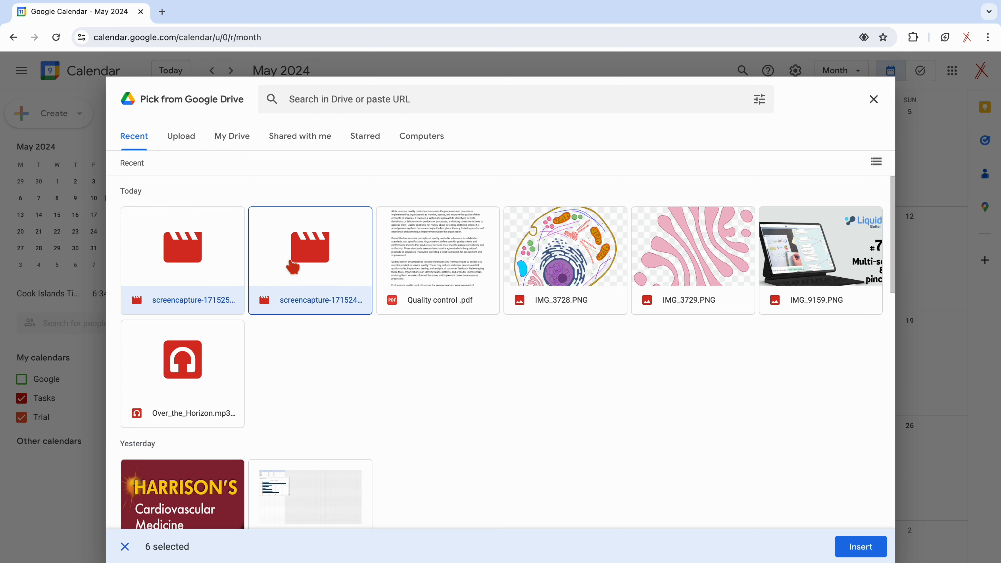
click(215, 365)
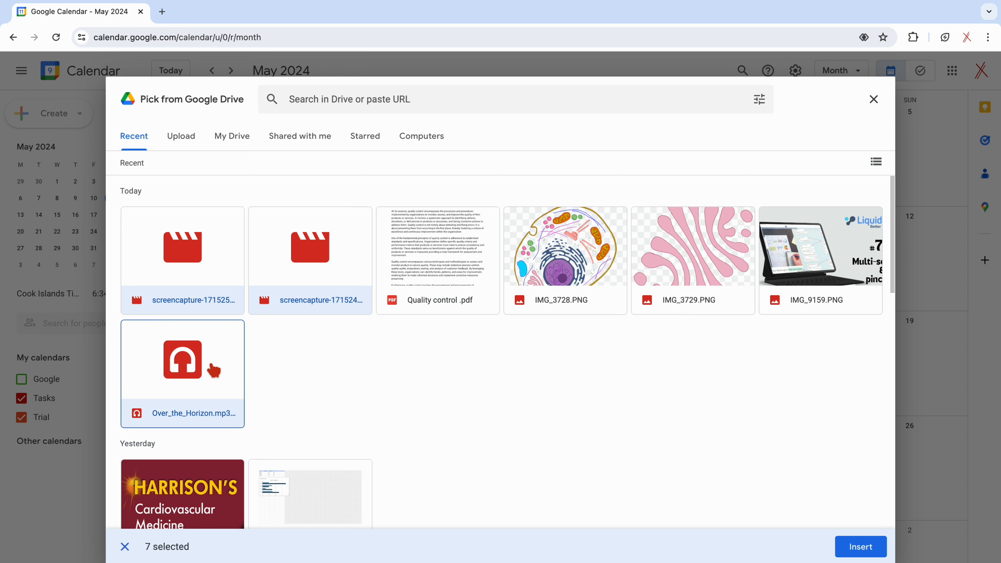
scroll(214, 370, down, 1)
scroll(214, 370, down, 3)
click(204, 393)
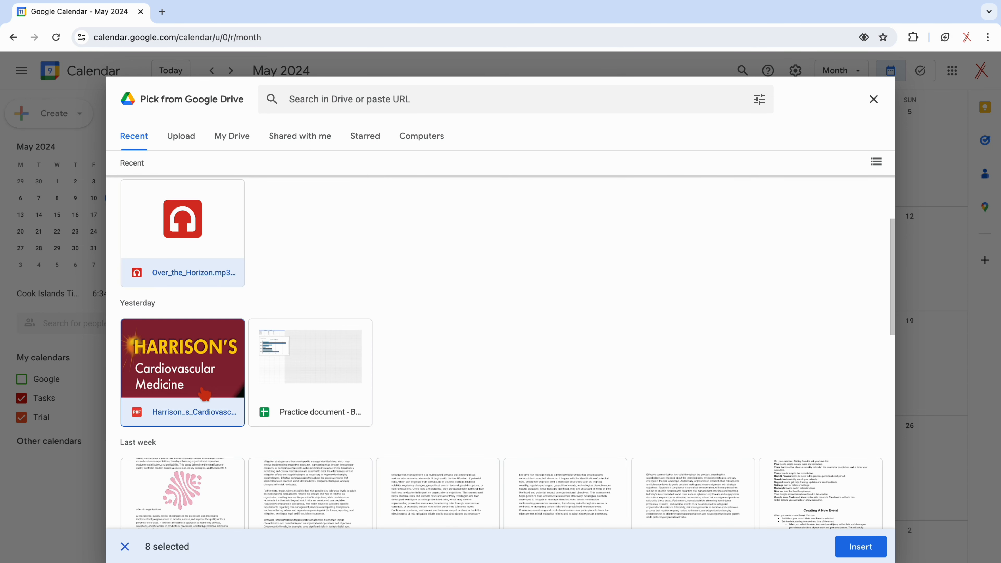
click(295, 386)
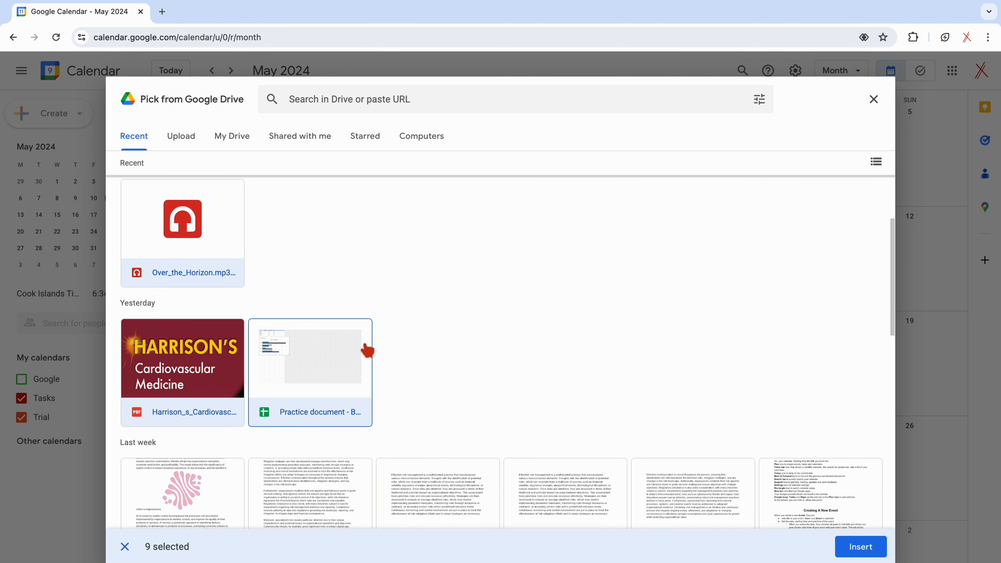
scroll(409, 341, up, 3)
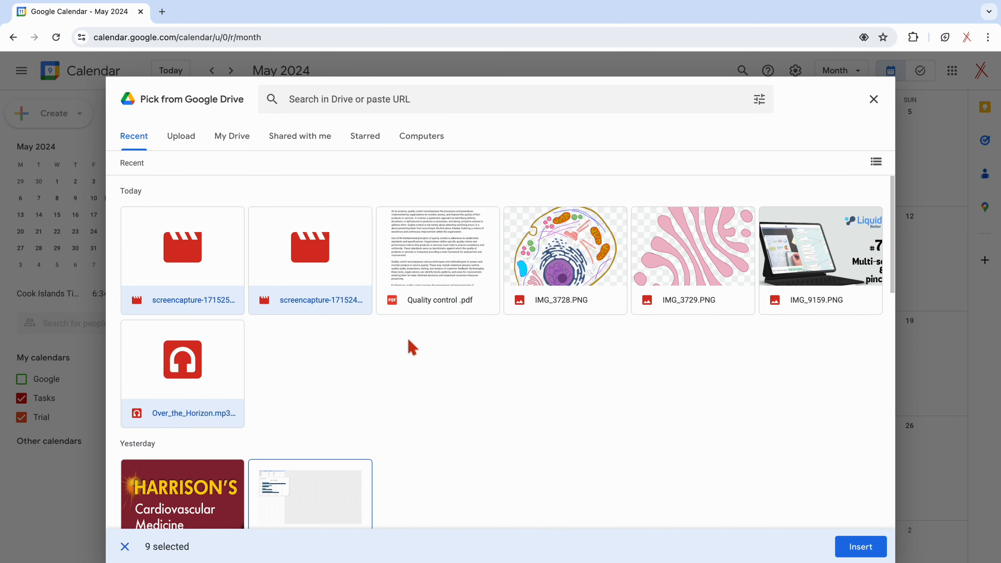
click(862, 549)
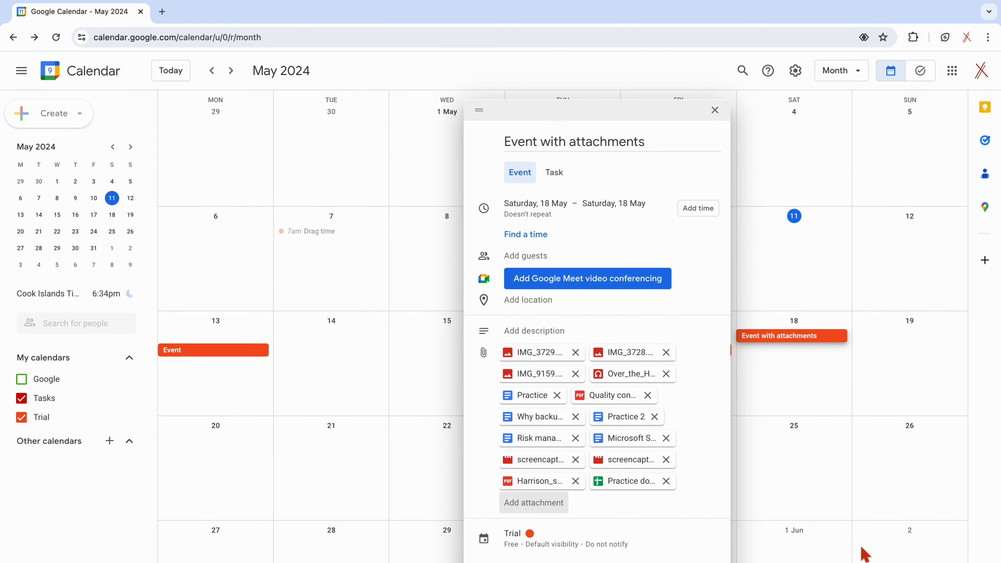
- Remove the attached documents whose names start with "Why backu", "Practice 2" and "Microsoft S" from the event
click(576, 417)
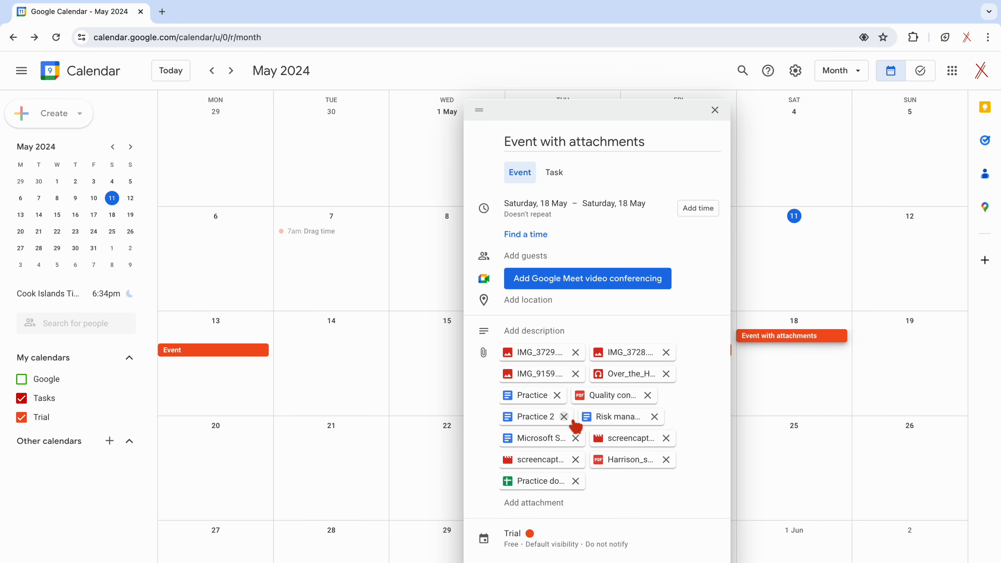
click(565, 418)
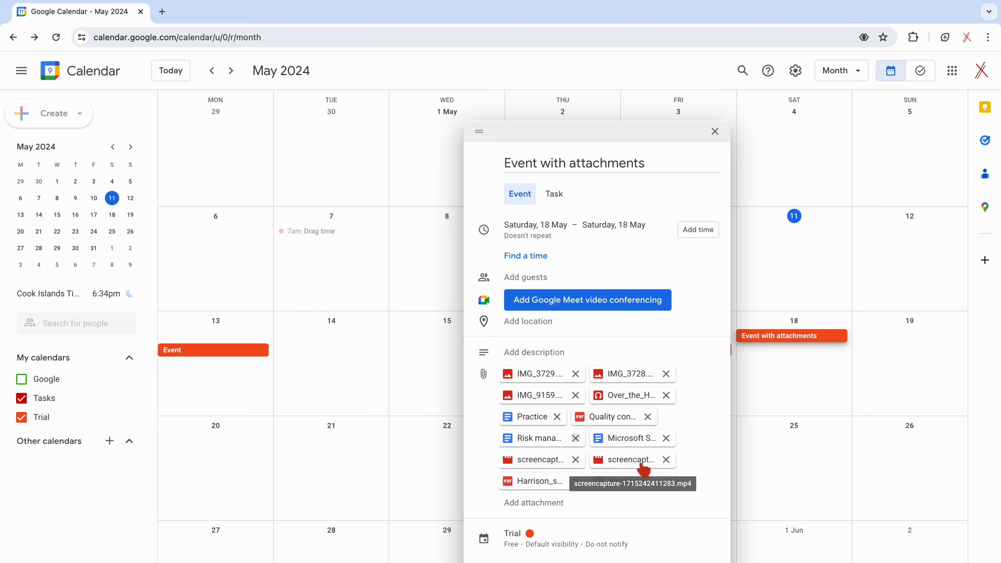
click(667, 439)
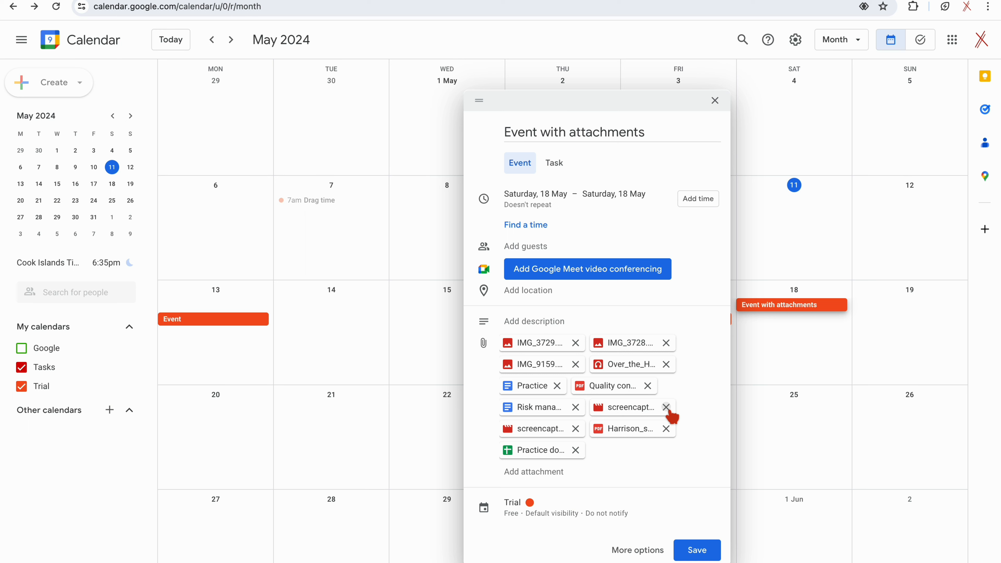
- Save the event and open Event with attachments on 18 May to view its attached files
click(699, 552)
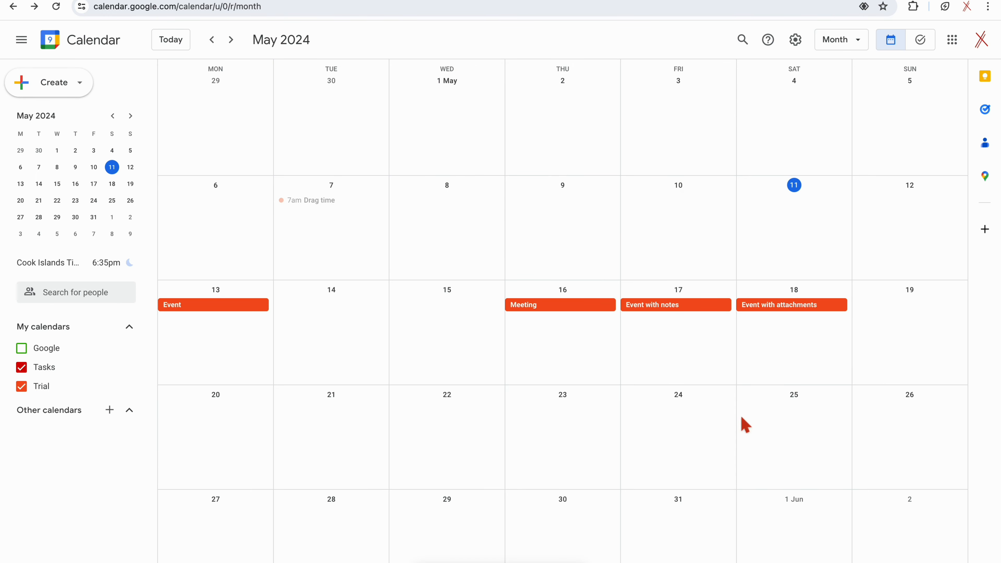
click(783, 314)
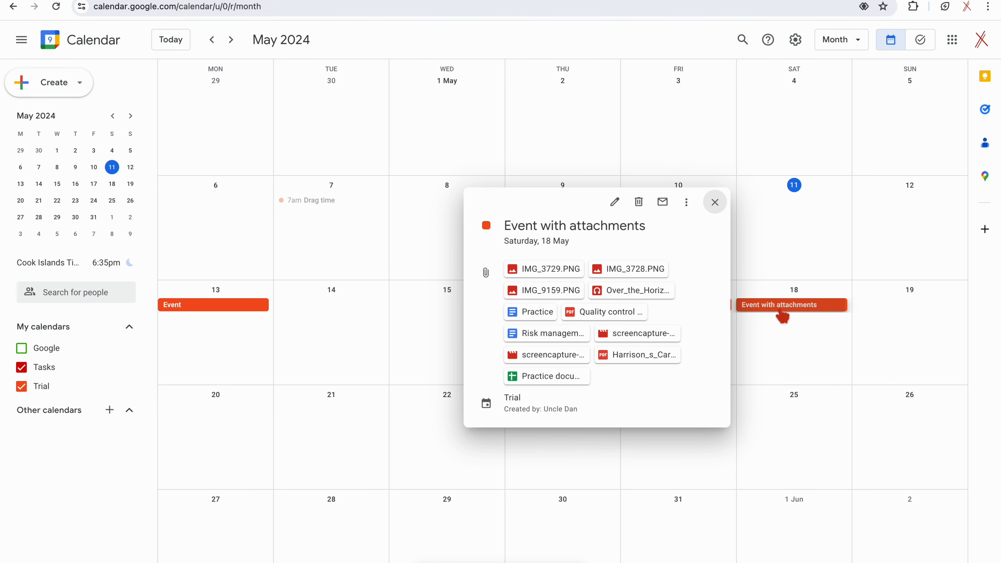